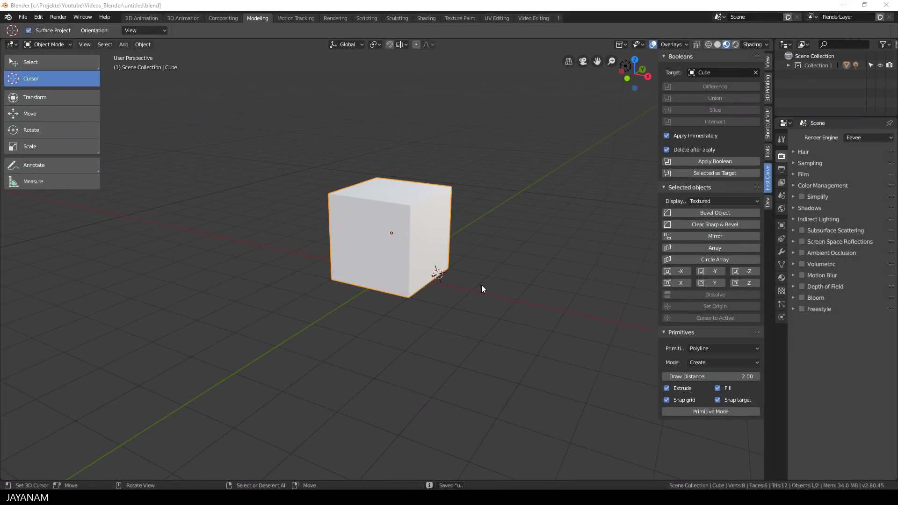
Start Fast Carve primitive mode with the Circle primitive and view the cube from the front.
click(689, 413)
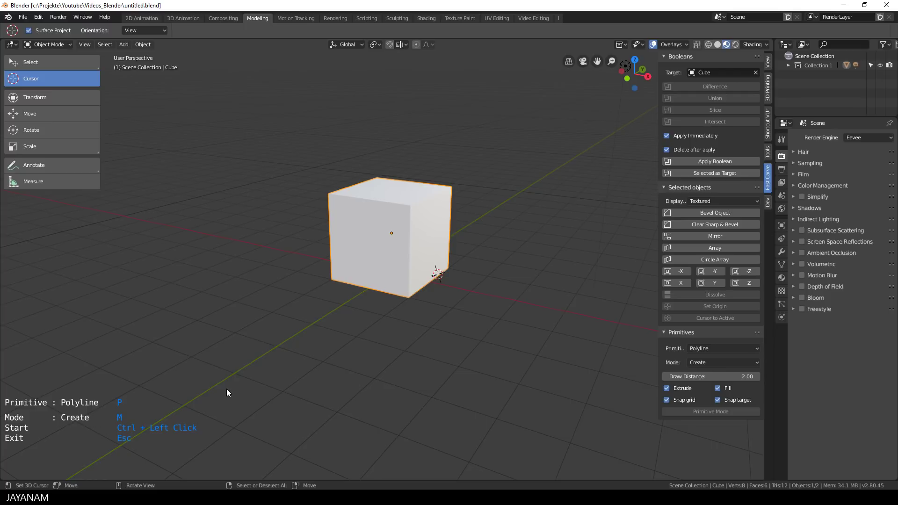
key(p)
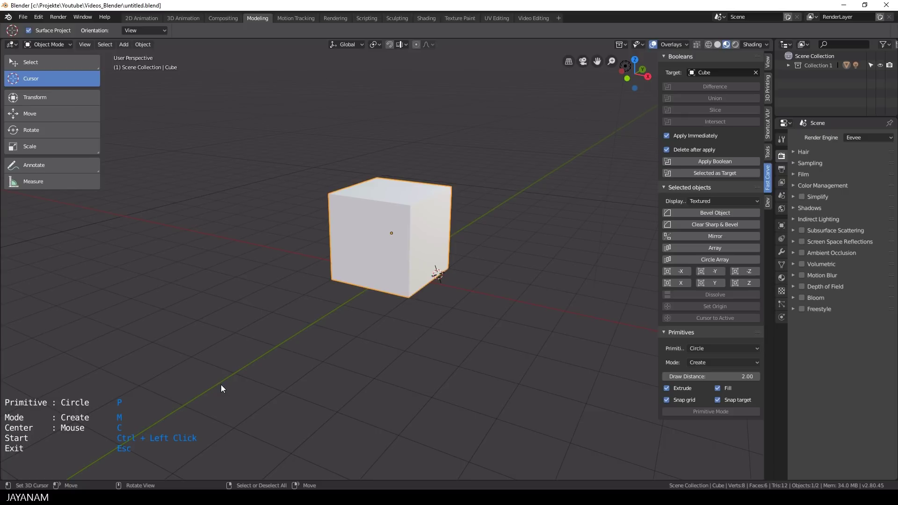
key(p)
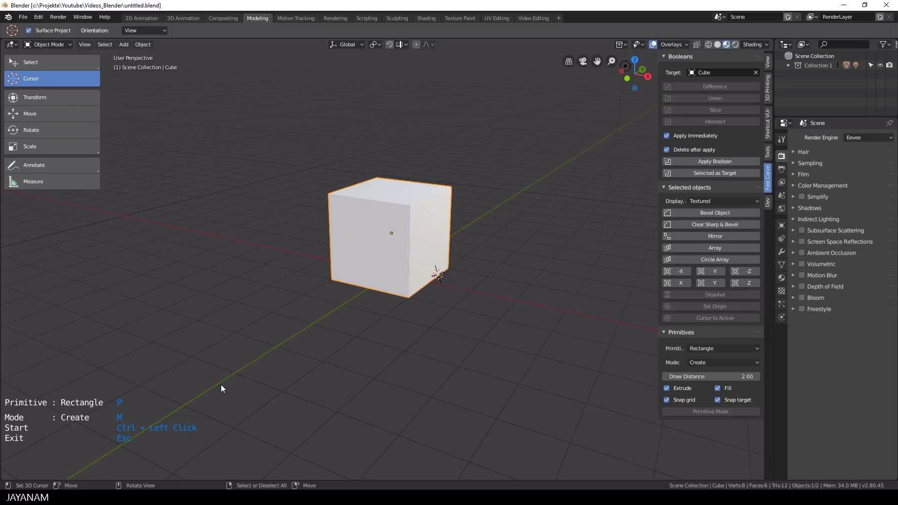
key(p)
key(p)
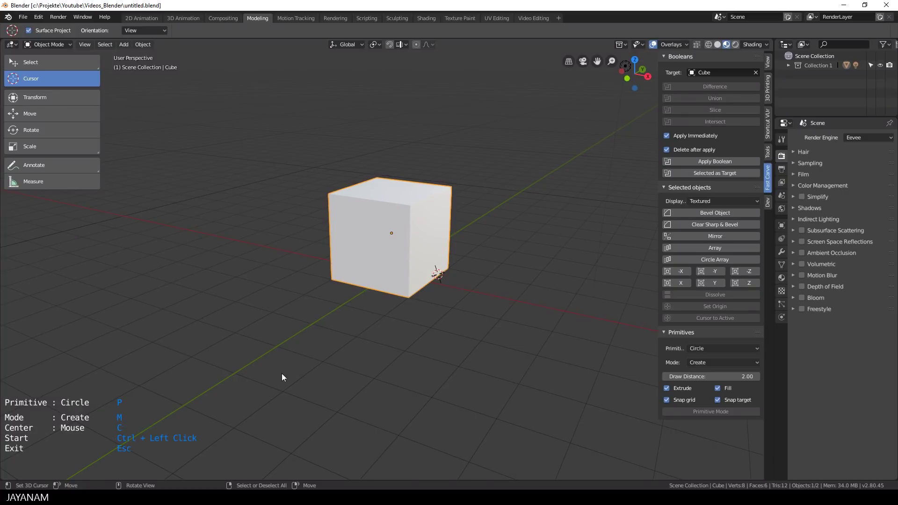
key(KP_1)
In orthographic front view, draw an 8-segment octagon at the cube's centre.
key(KP_5)
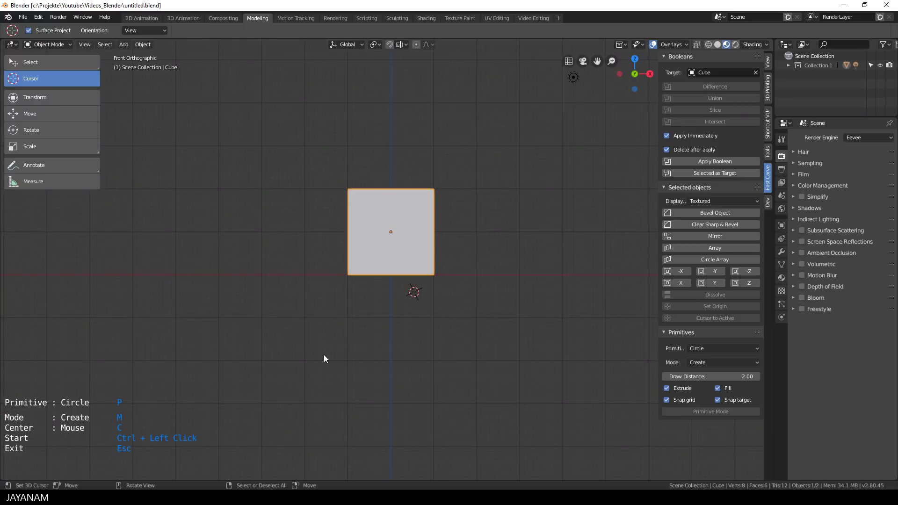
ctrl+click(390, 215)
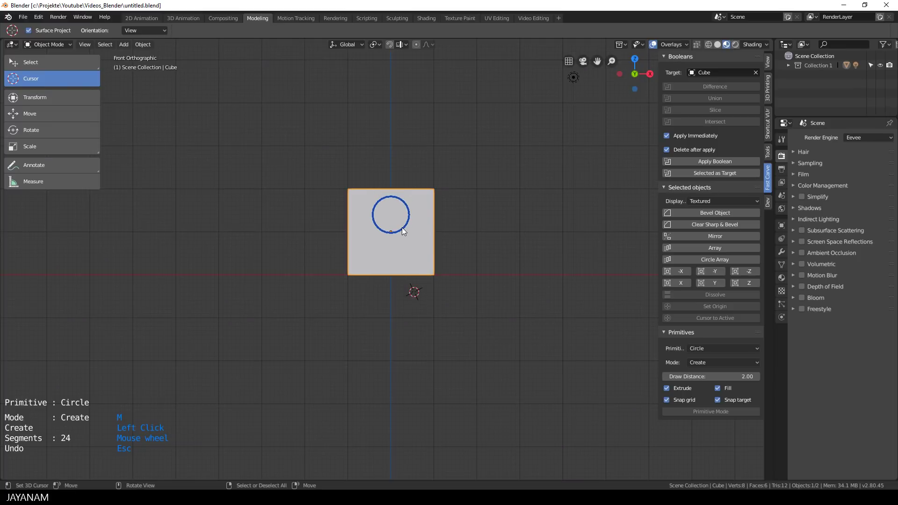
scroll(403, 231, down, 6)
scroll(403, 231, up, 6)
scroll(403, 231, up, 4)
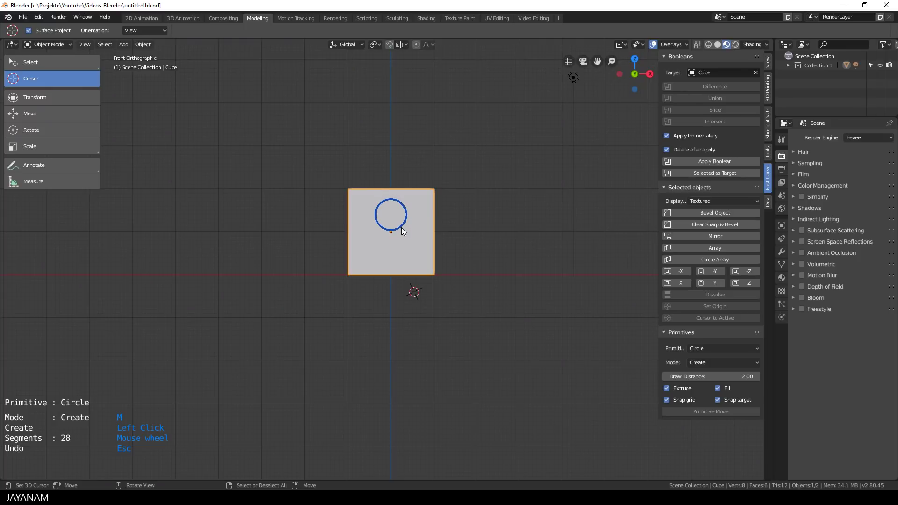
scroll(403, 231, up, 2)
scroll(403, 231, down, 4)
scroll(403, 231, down, 13)
scroll(403, 231, down, 6)
scroll(403, 231, down, 1)
click(402, 229)
scroll(431, 236, up, 3)
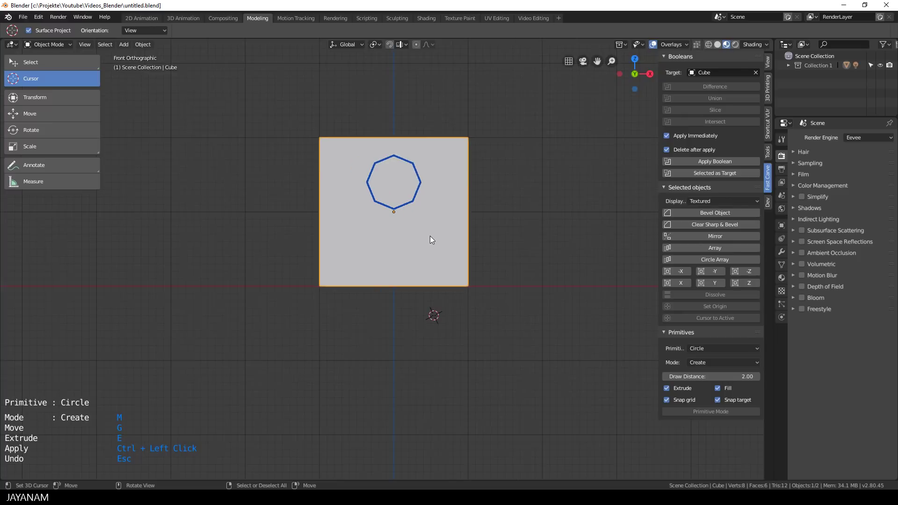
scroll(430, 236, up, 1)
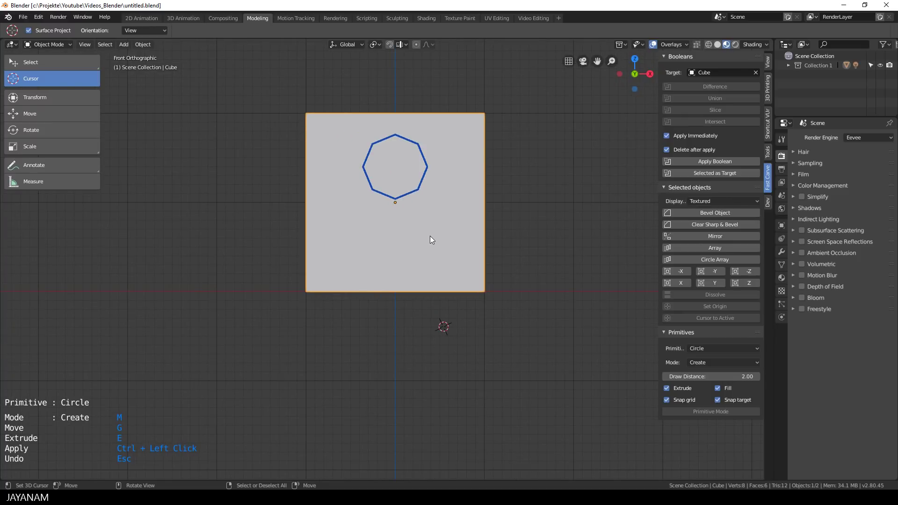
Move the octagon onto the cube's left edge, switch to Difference, and cut a notch.
key(g)
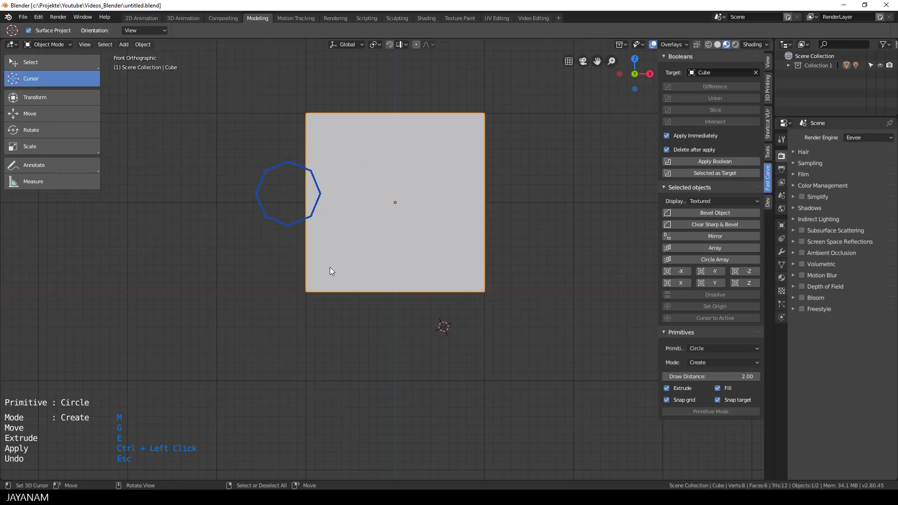
click(342, 268)
key(m)
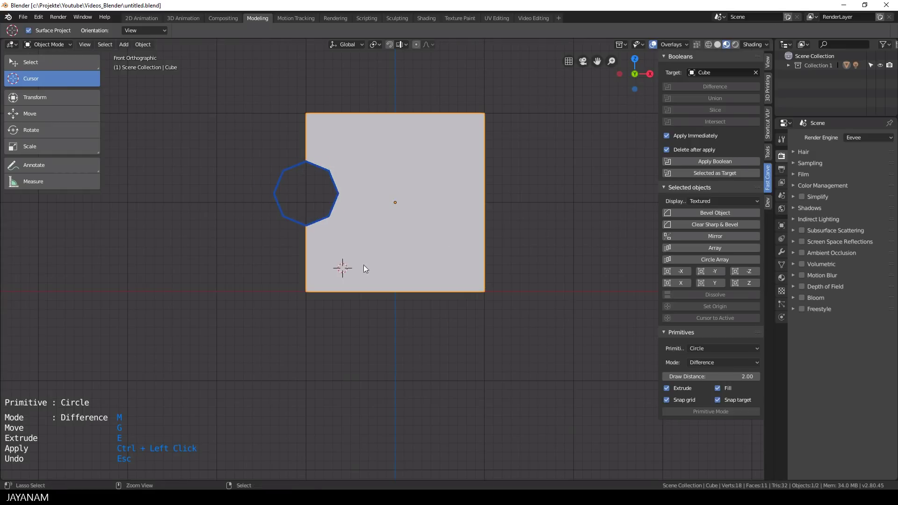
ctrl+click(364, 268)
Cut a second notch into the right edge and position the octagon on the bottom edge.
key(g)
click(583, 193)
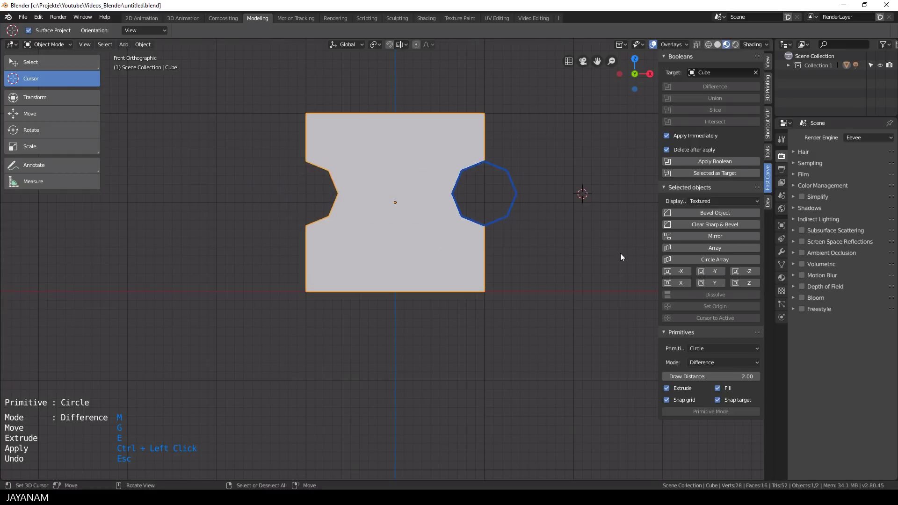
ctrl+click(616, 251)
key(g)
click(531, 340)
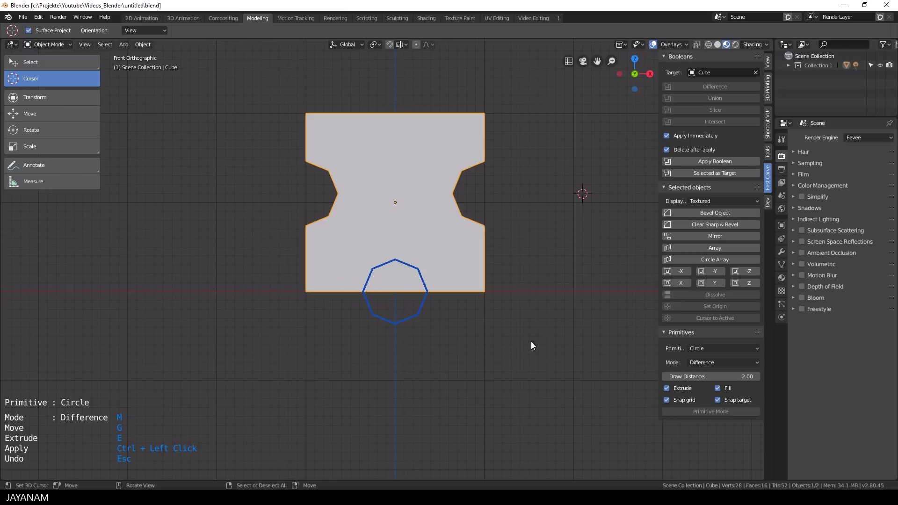
Cut the bottom-edge notch, then inspect the Action class's _id, _title and _content attributes.
ctrl+click(517, 330)
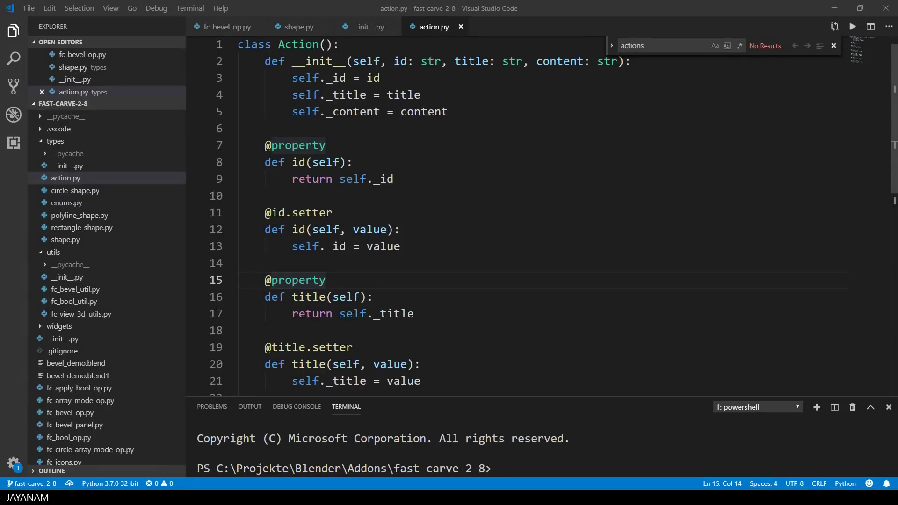
click(298, 45)
double_click(336, 77)
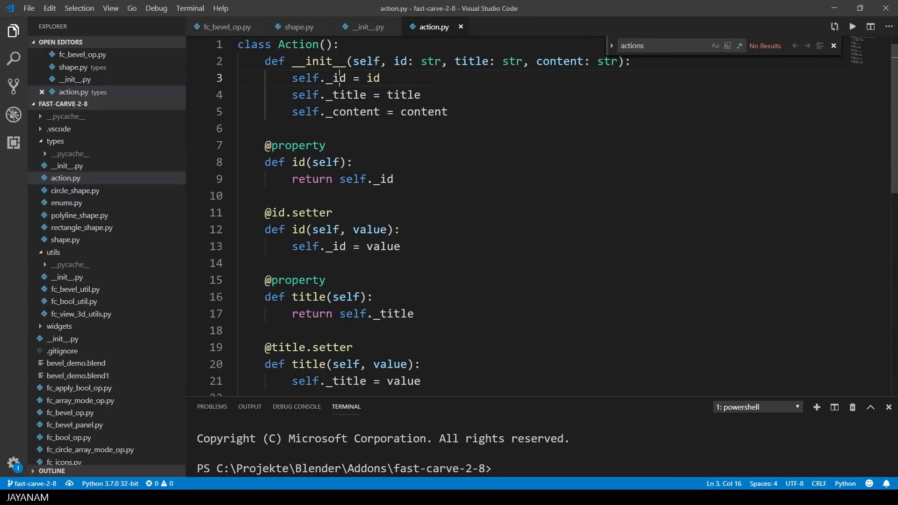
double_click(346, 94)
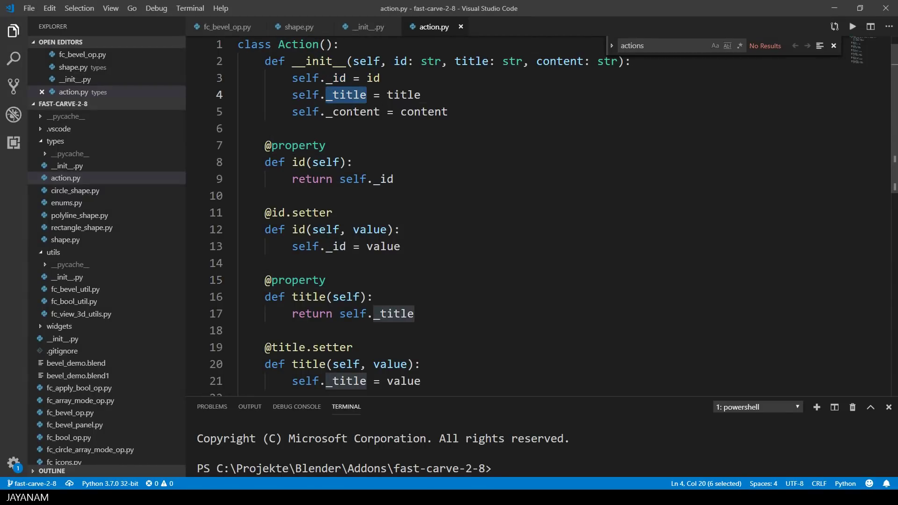
double_click(353, 111)
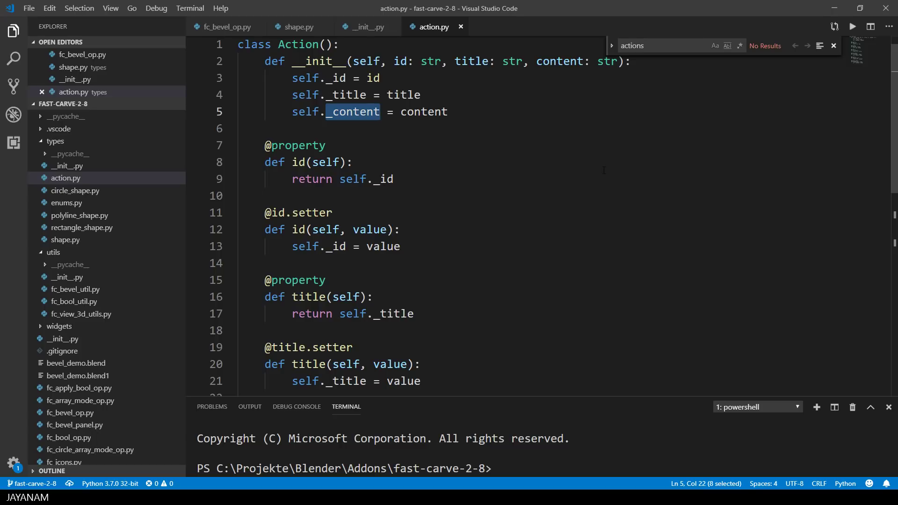
In shape.py, find _actions, go to build_actions, and open circle_shape.py's build_actions.
click(296, 26)
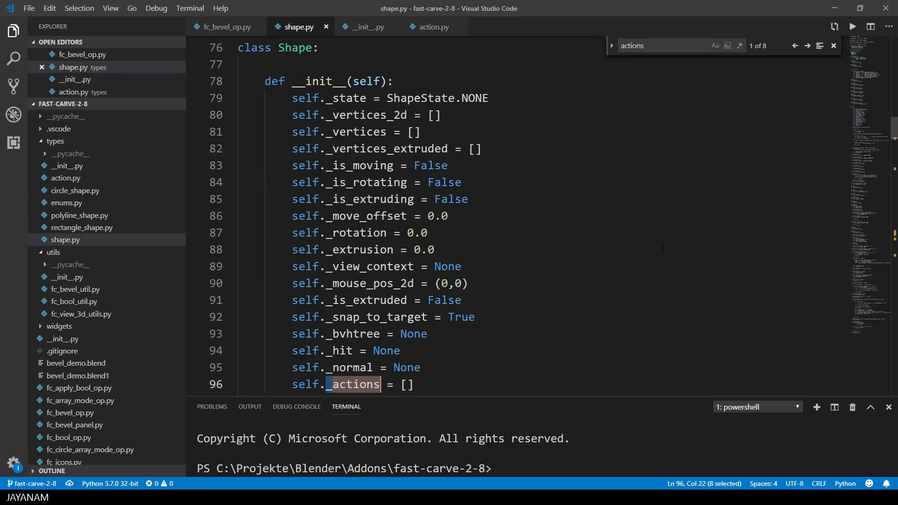
scroll(308, 351, down, 1)
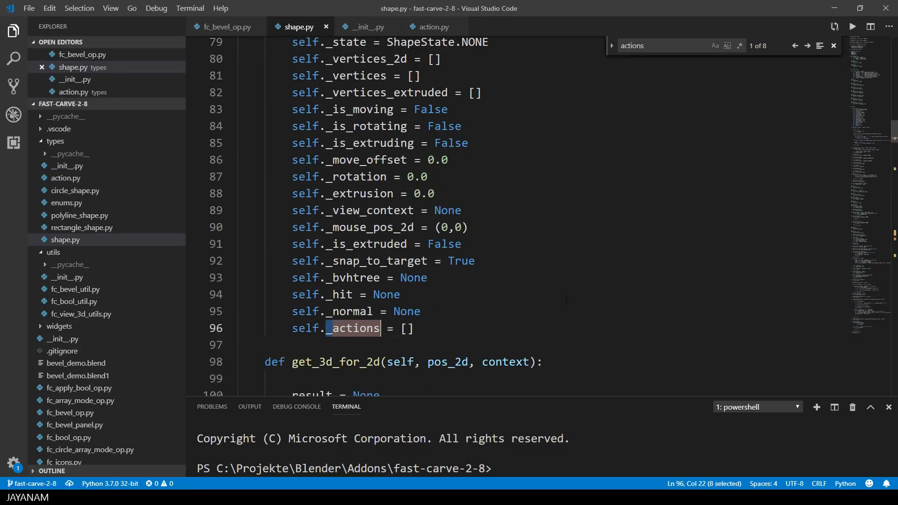
key(ctrl+f)
click(808, 46)
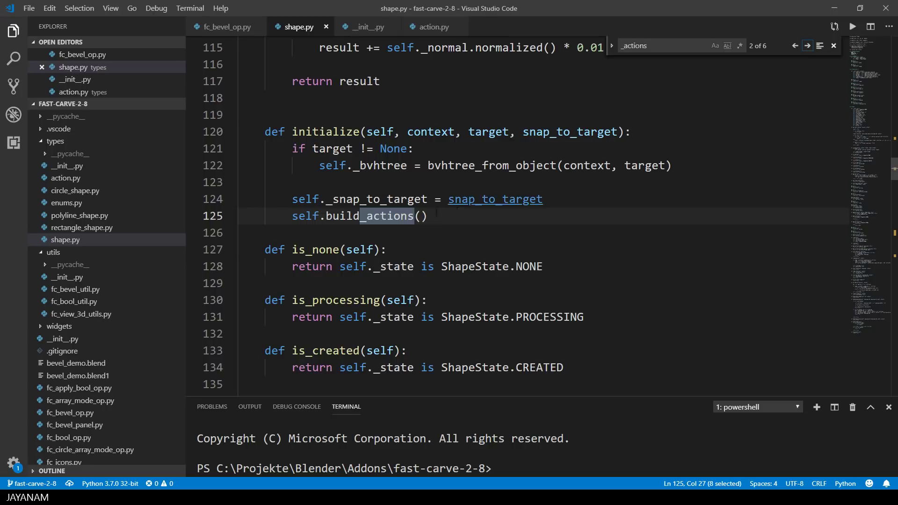
ctrl+click(384, 221)
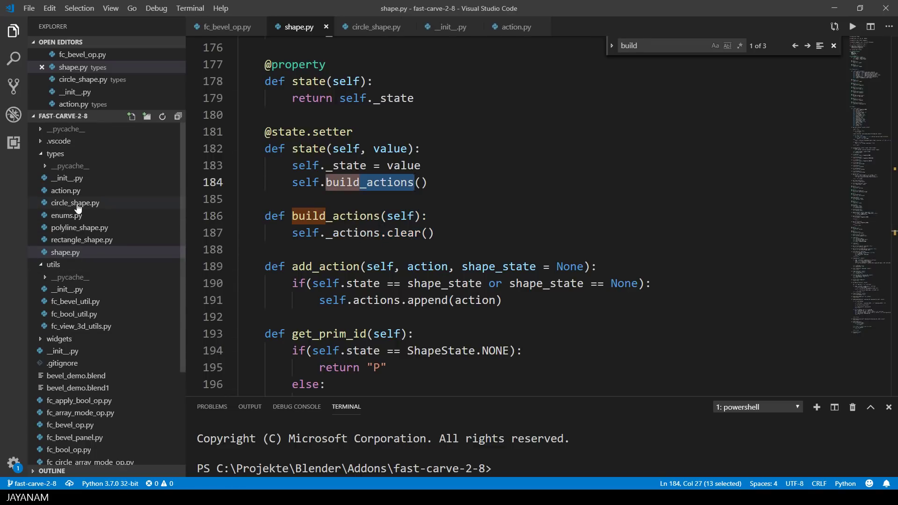
click(75, 202)
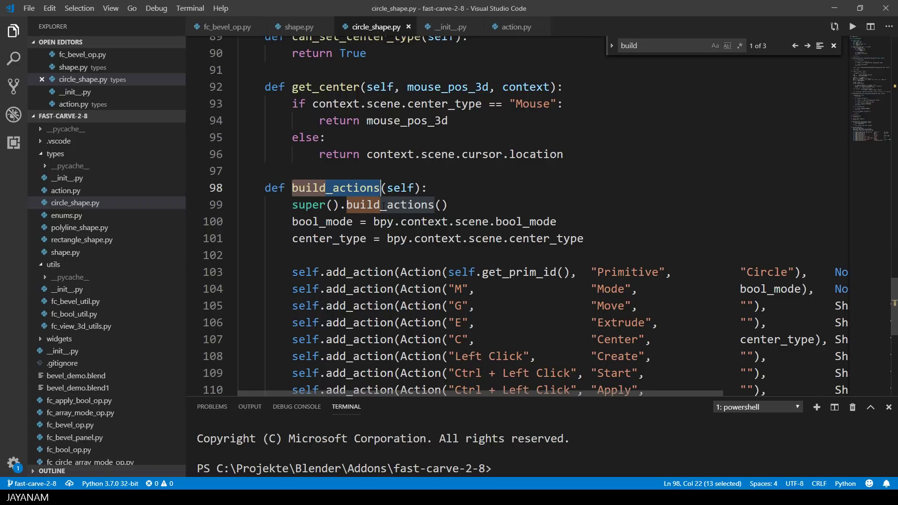
Inspect the circle shape's inherited build_actions call, add_action calls, and NONE and PROCESSING states.
double_click(383, 206)
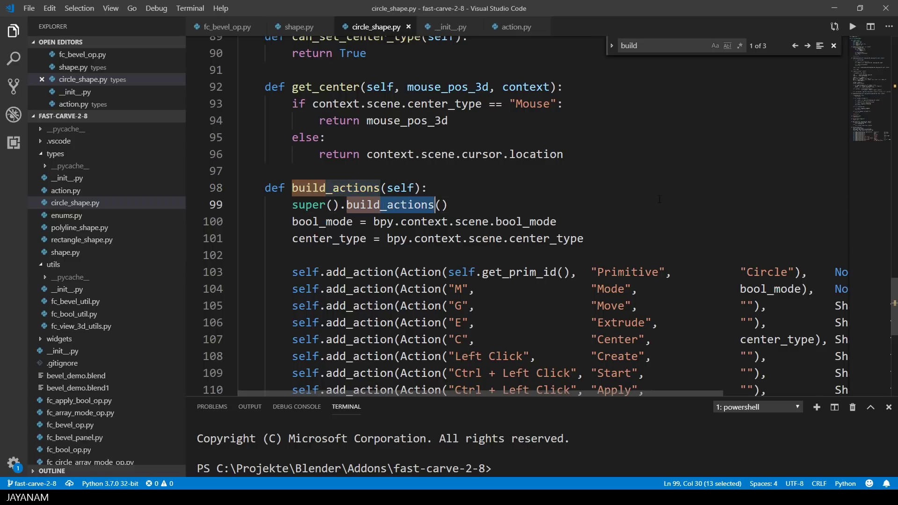
scroll(659, 199, down, 2)
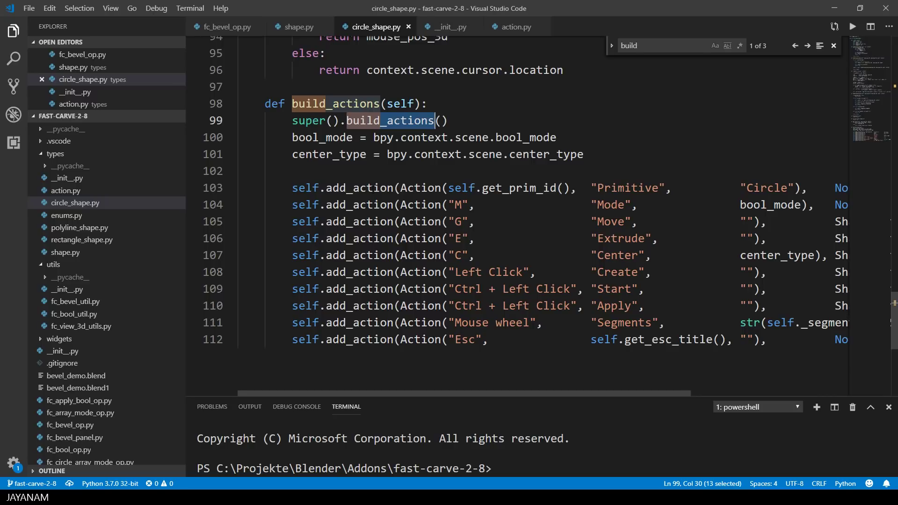
double_click(359, 187)
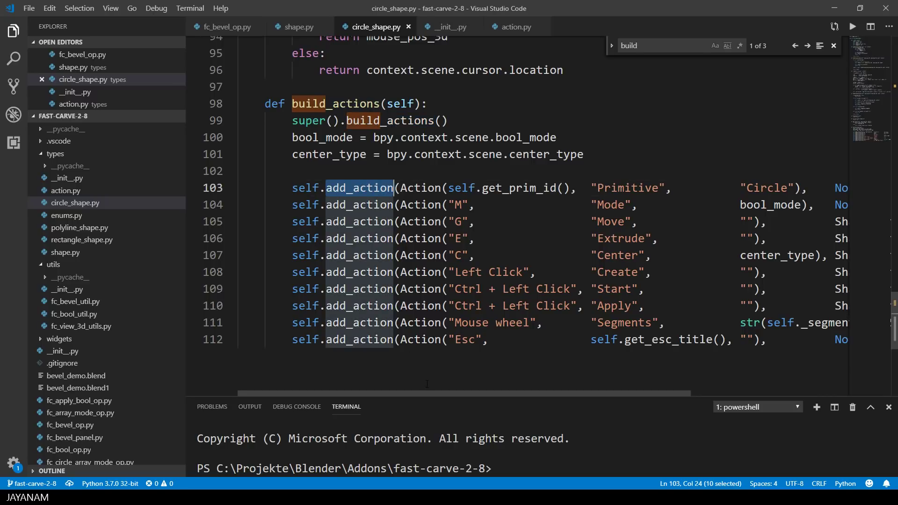
drag(505, 393, 612, 393)
double_click(776, 255)
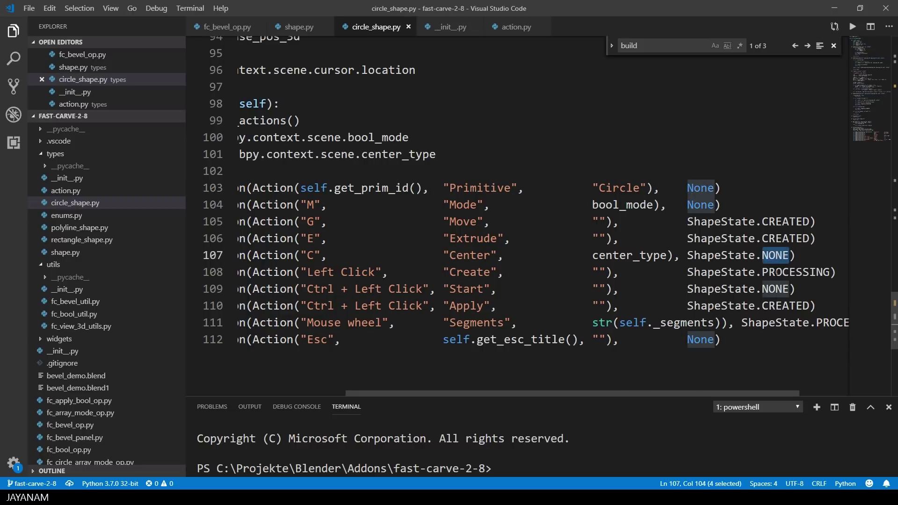
double_click(795, 272)
drag(529, 394, 419, 394)
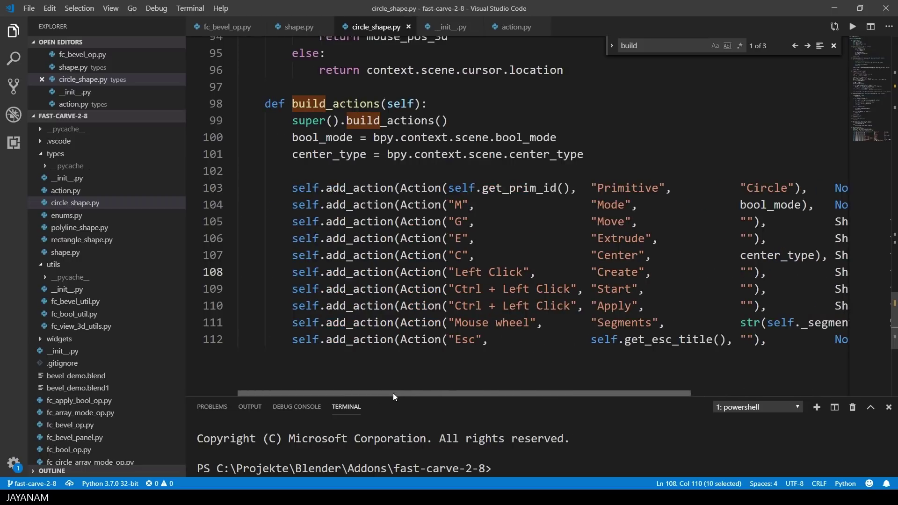
Navigate back to shape.py's build_actions definition and highlight the actions list in add_action.
key(alt+Left)
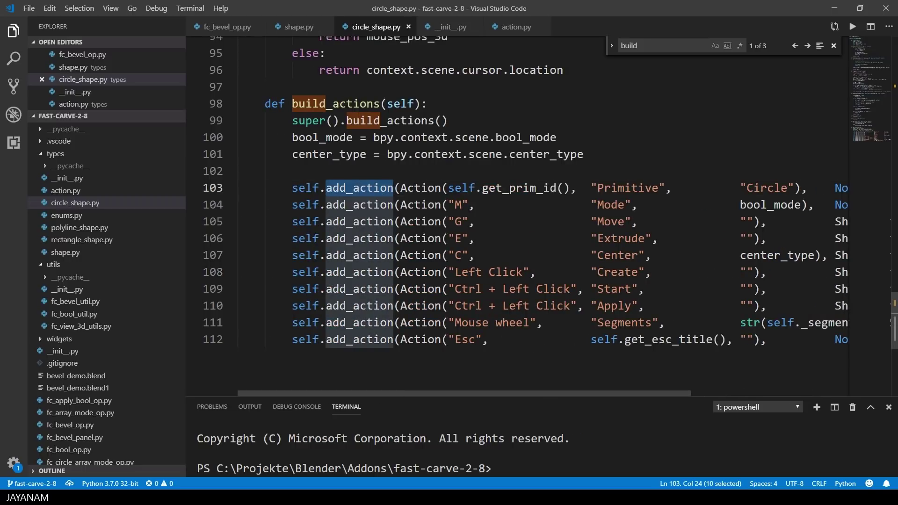
key(alt+Left)
key(alt+Left)
key(alt+Left)
key(alt+Left)
key(alt+Left)
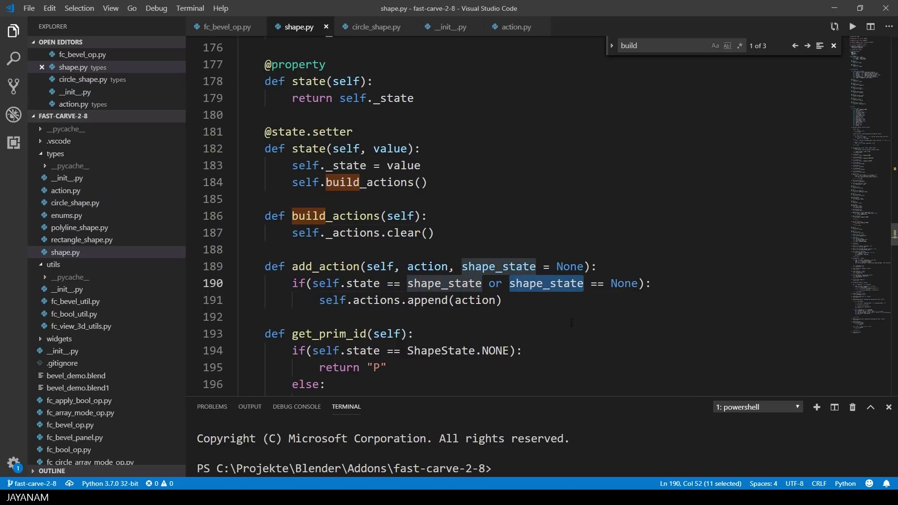
key(alt+Left)
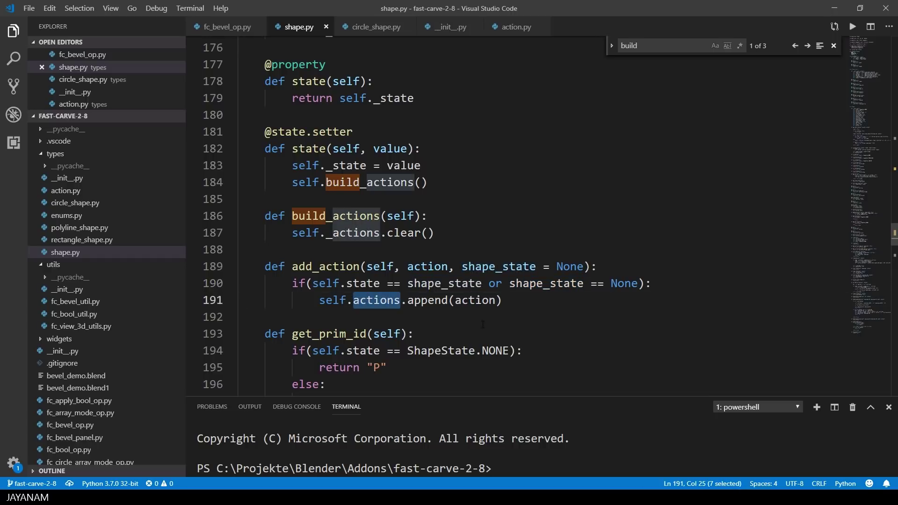
scroll(111, 318, down, 3)
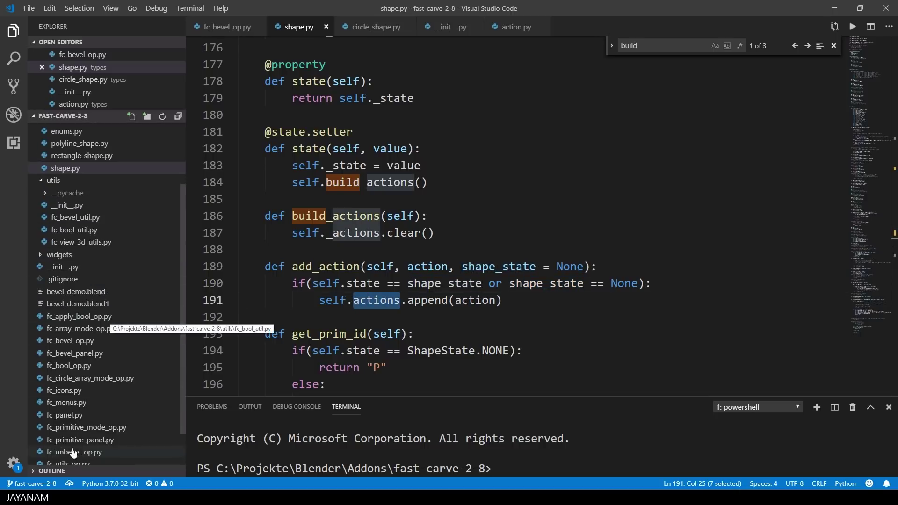
Open fc_primitive_mode_op.py at draw_action_line and highlight its blf, title, content and id uses.
click(84, 428)
drag(868, 99, 854, 349)
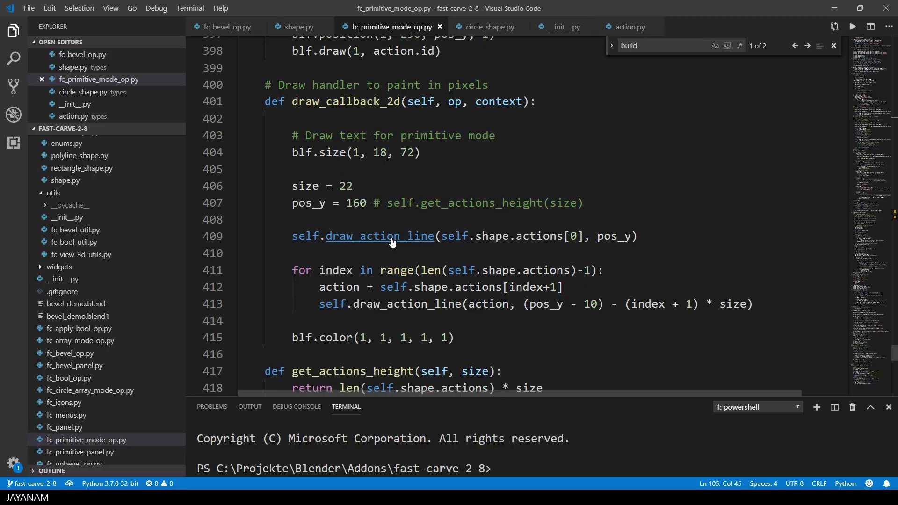
ctrl+click(424, 237)
scroll(653, 231, down, 1)
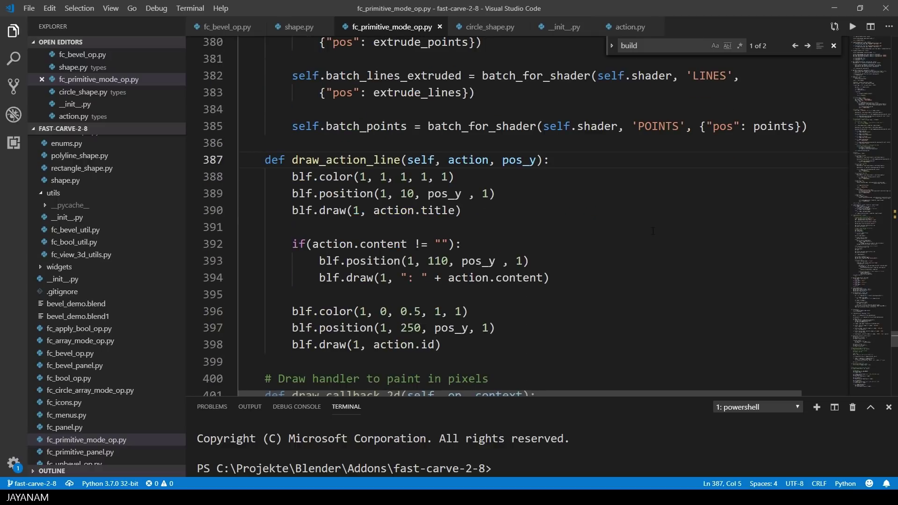
double_click(301, 176)
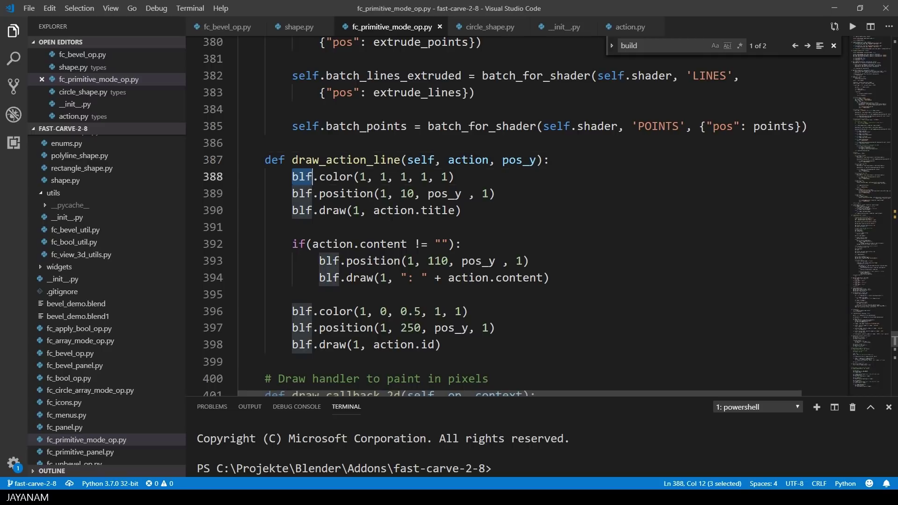
double_click(439, 210)
double_click(519, 278)
double_click(428, 345)
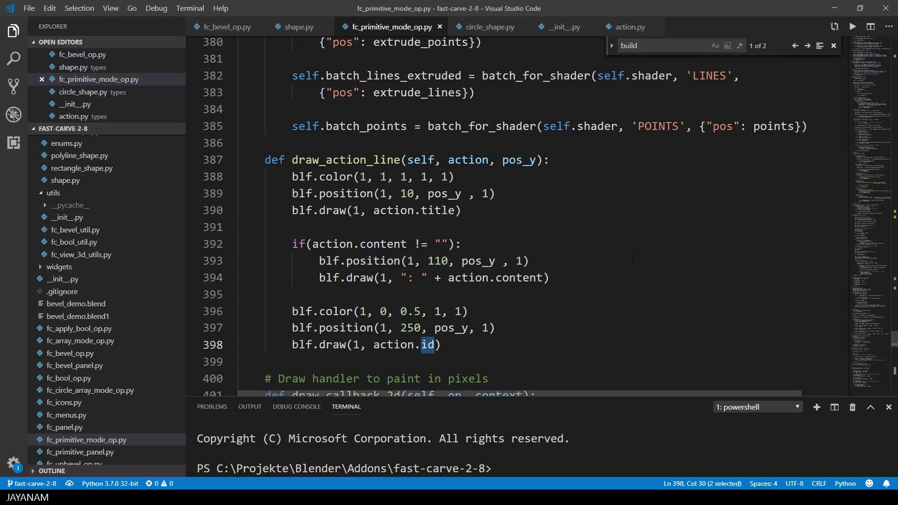
Examine the draw_callback_2d loop, highlighting its range and draw_action_line calls.
scroll(633, 258, down, 3)
scroll(633, 257, down, 3)
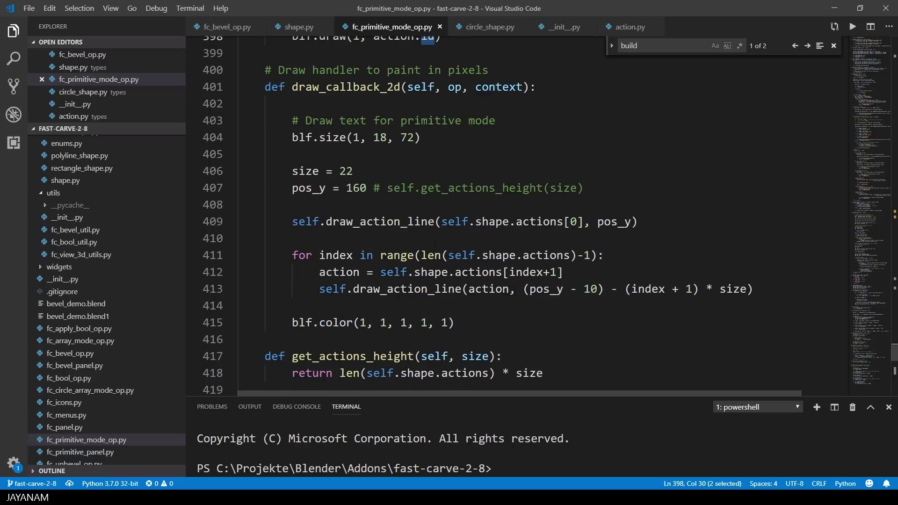
double_click(395, 256)
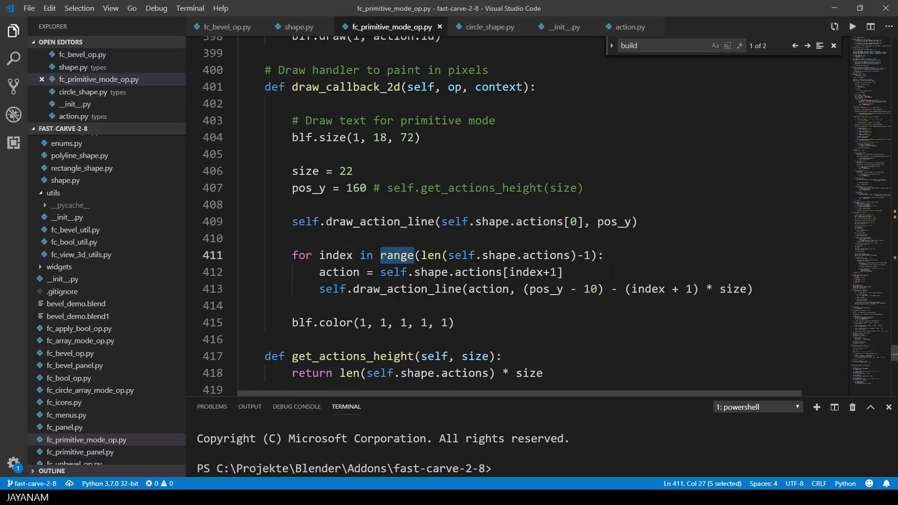
double_click(407, 289)
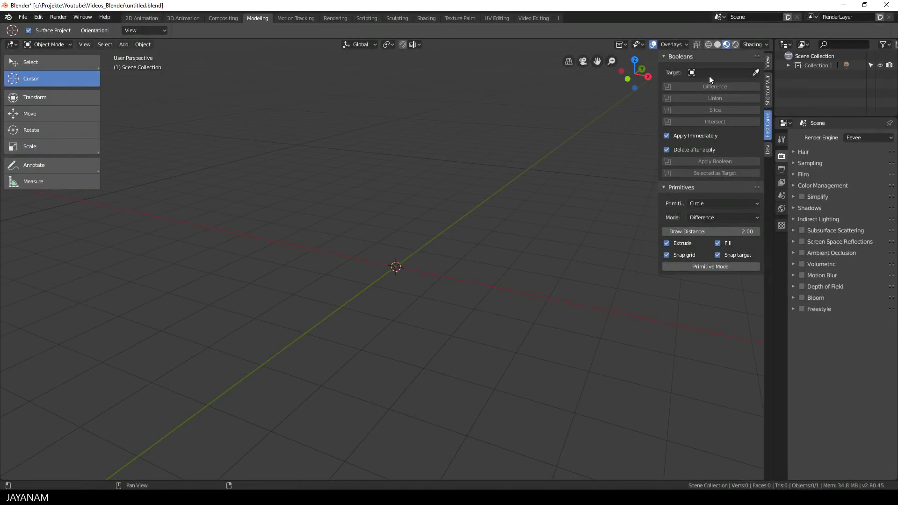
Start Primitive Mode with Fill off and Draw Distance 0, and centre the grid in front view.
click(690, 269)
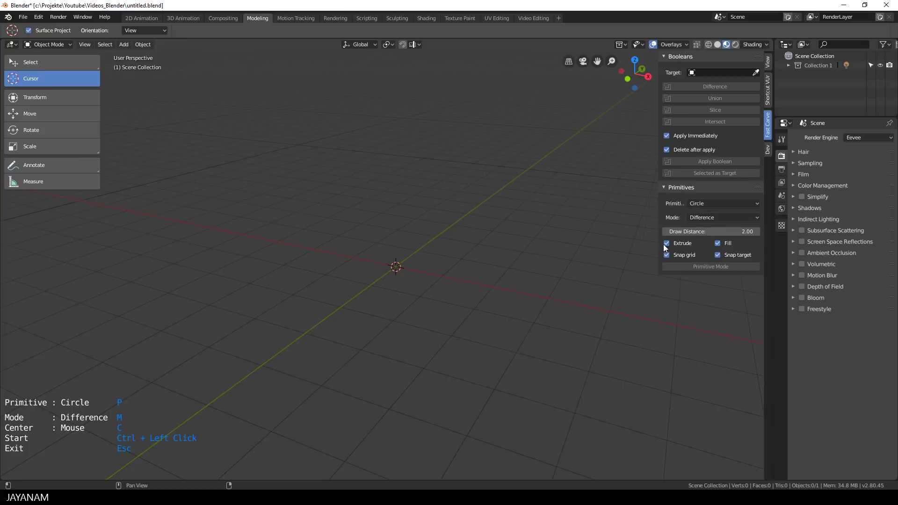
click(718, 243)
click(732, 231)
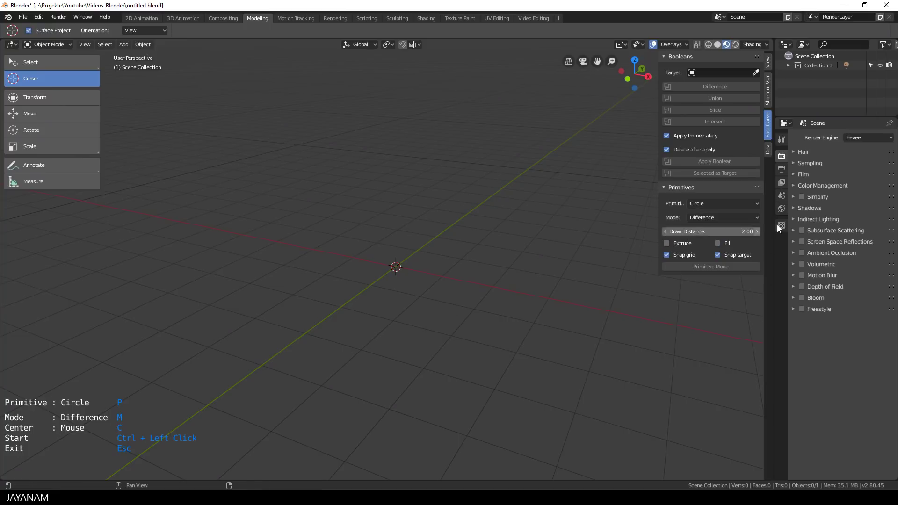
text(0)
key(Return)
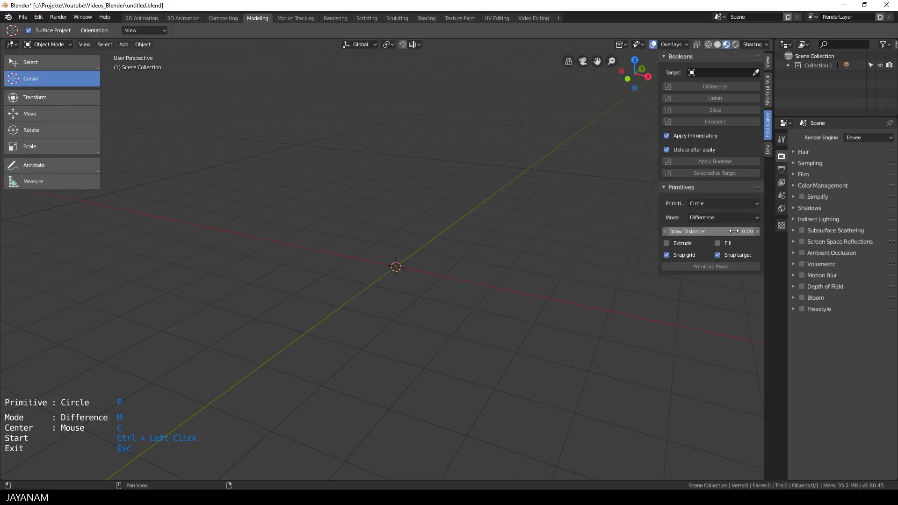
key(KP_1)
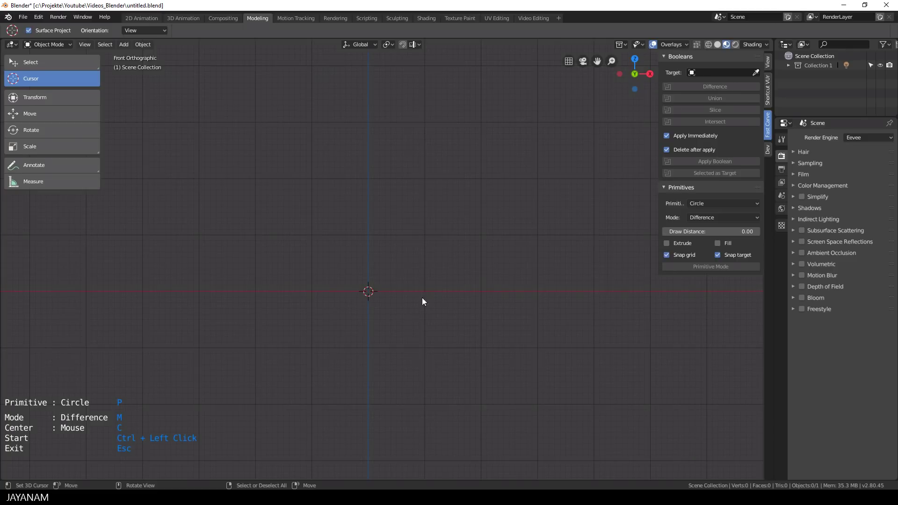
shift+middle_drag(438, 304, 456, 296)
Draw a closed Polyline outline and apply it as a new object.
key(p)
key(p)
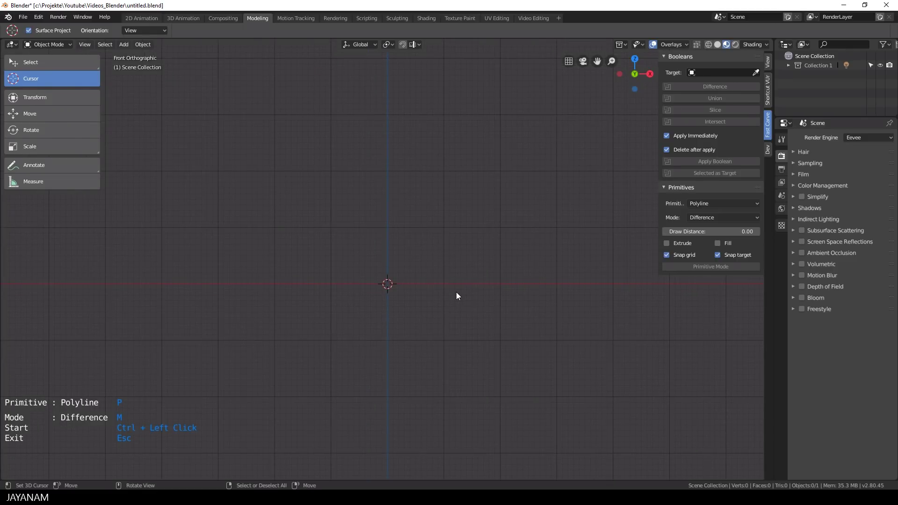
scroll(455, 292, up, 2)
ctrl+click(355, 245)
click(452, 246)
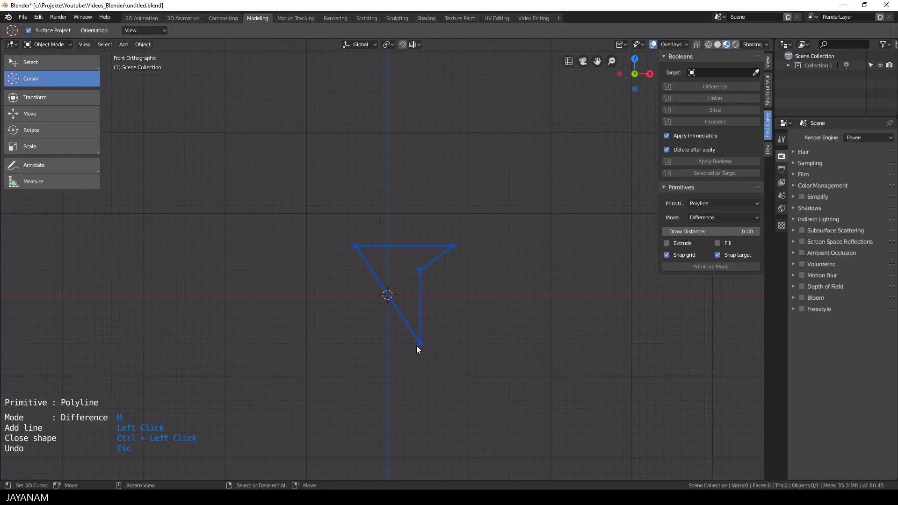
click(380, 306)
scroll(380, 271, up, 1)
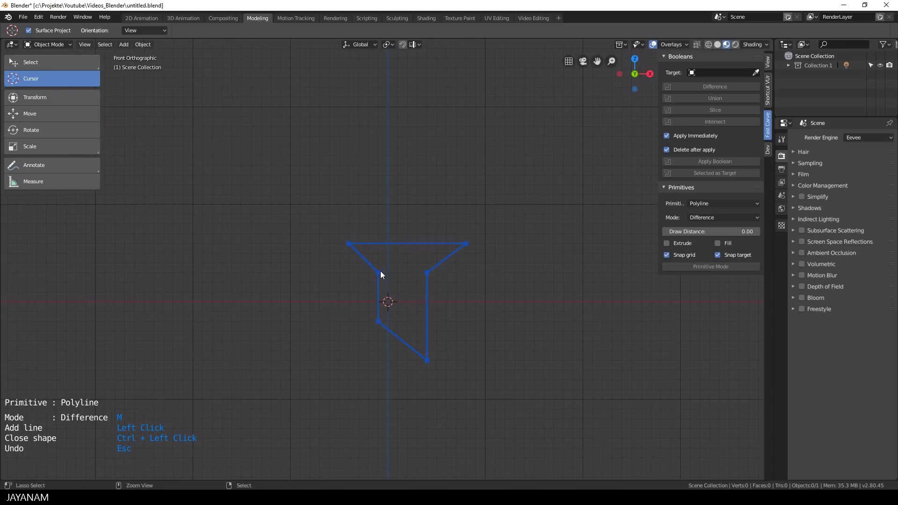
ctrl+click(380, 270)
middle_drag(382, 279, 431, 304)
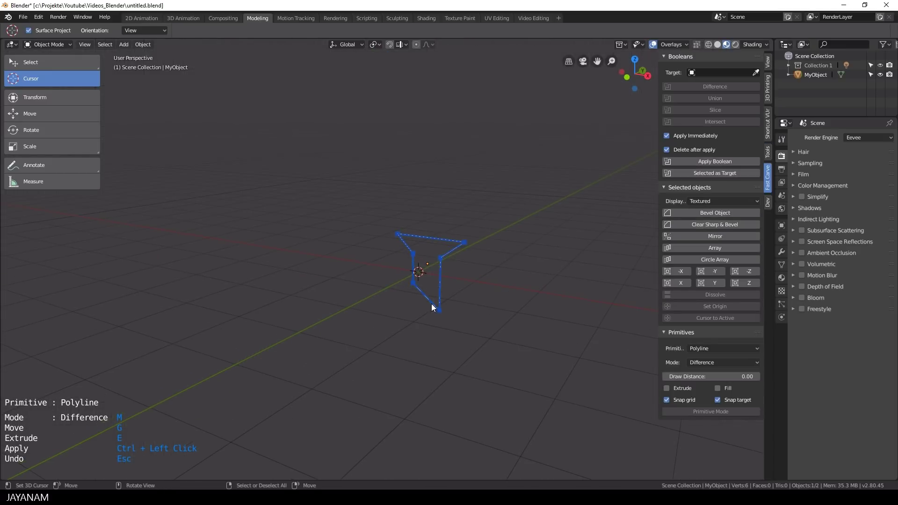
ctrl+click(431, 304)
middle_drag(490, 303, 403, 310)
scroll(414, 306, up, 2)
key(Escape)
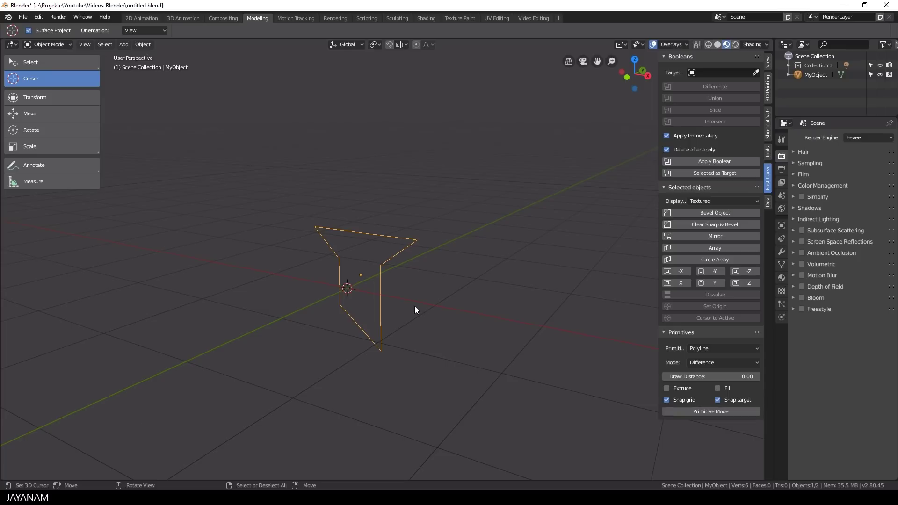
In Edit Mode, vertex-bevel the outline's two inner corner vertices.
key(Tab)
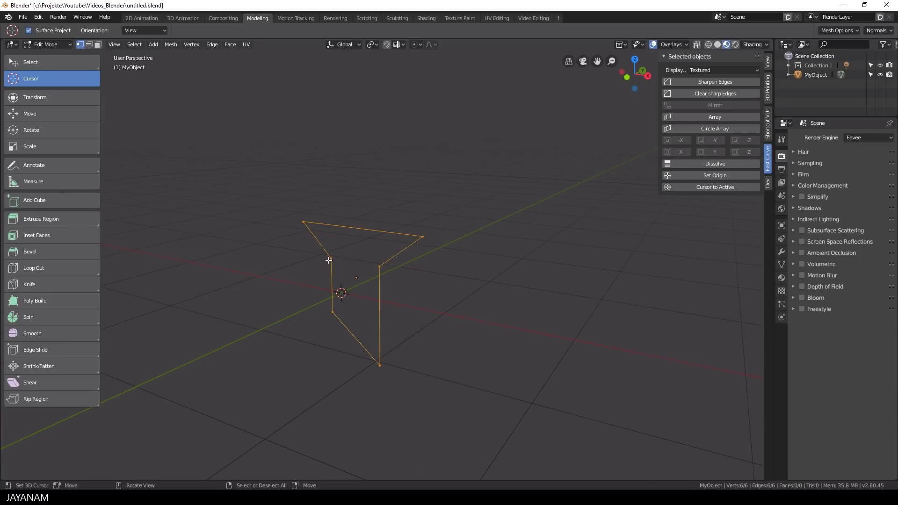
right_click(303, 222)
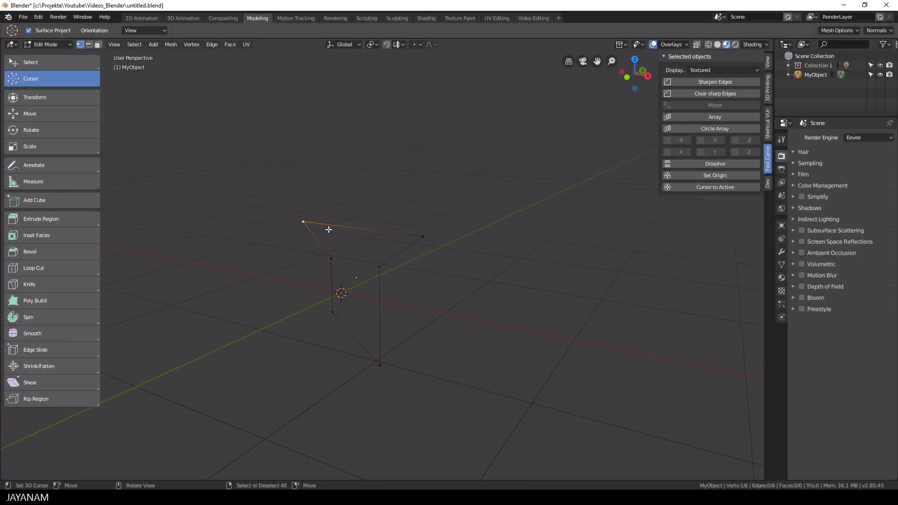
right_click(330, 258)
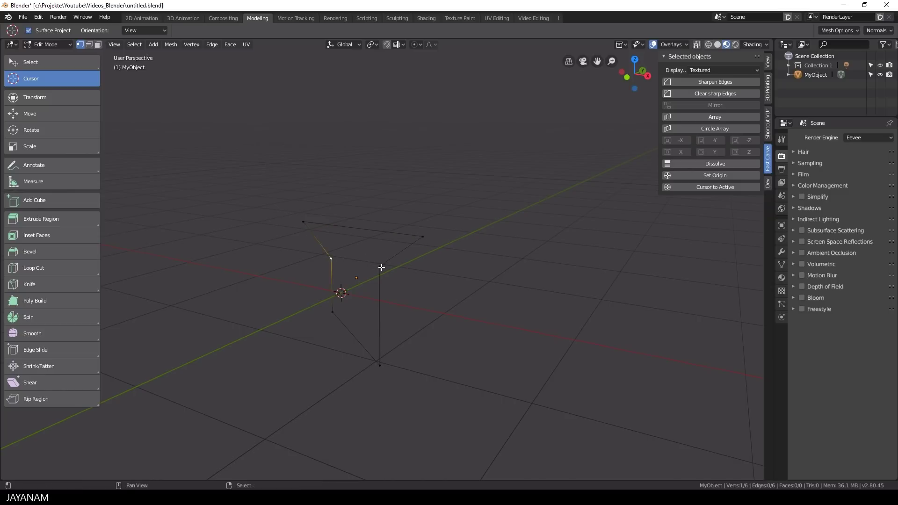
shift+right_click(379, 266)
key(ctrl+shift+b)
scroll(456, 265, up, 3)
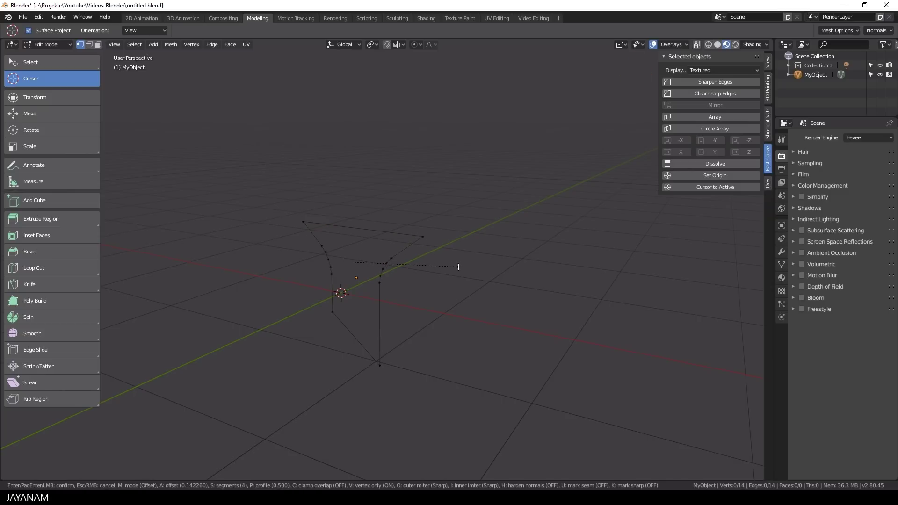
click(457, 266)
Round the outline's bottom vertex with a 9-segment vertex bevel.
right_click(379, 363)
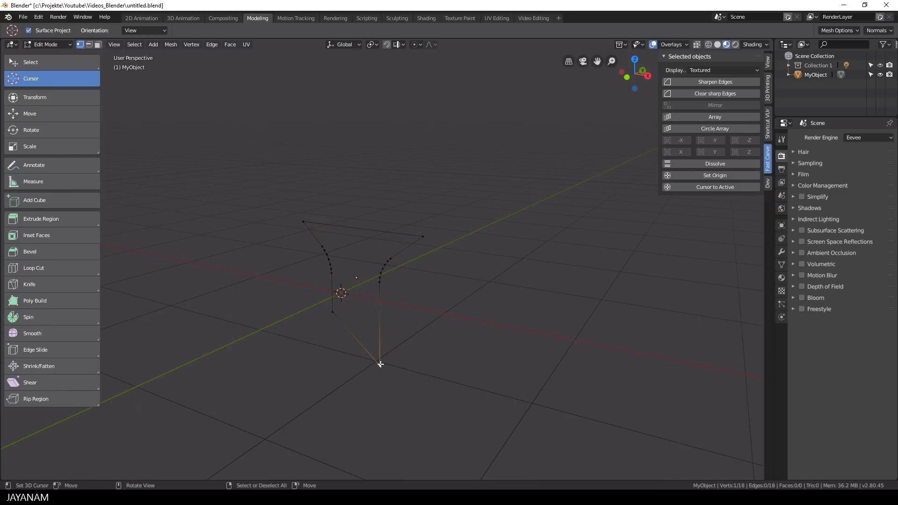
key(ctrl+shift+b)
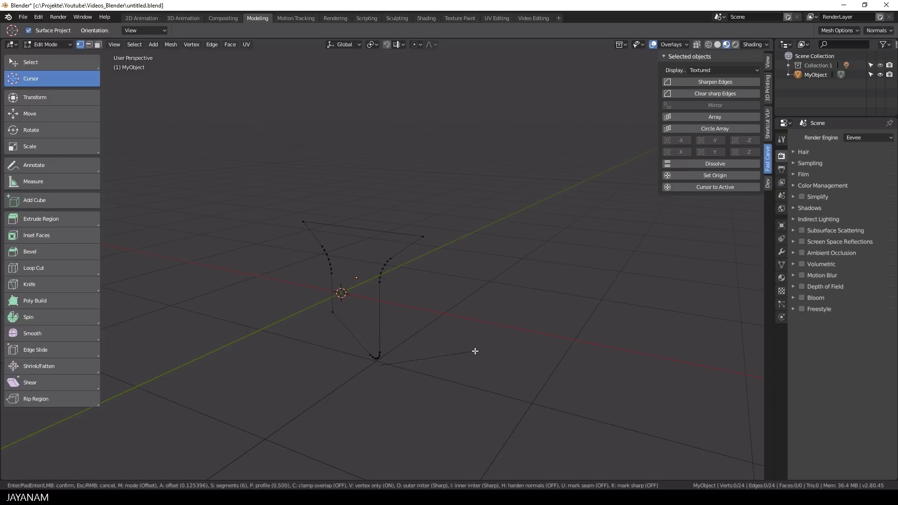
click(479, 350)
scroll(464, 293, down, 3)
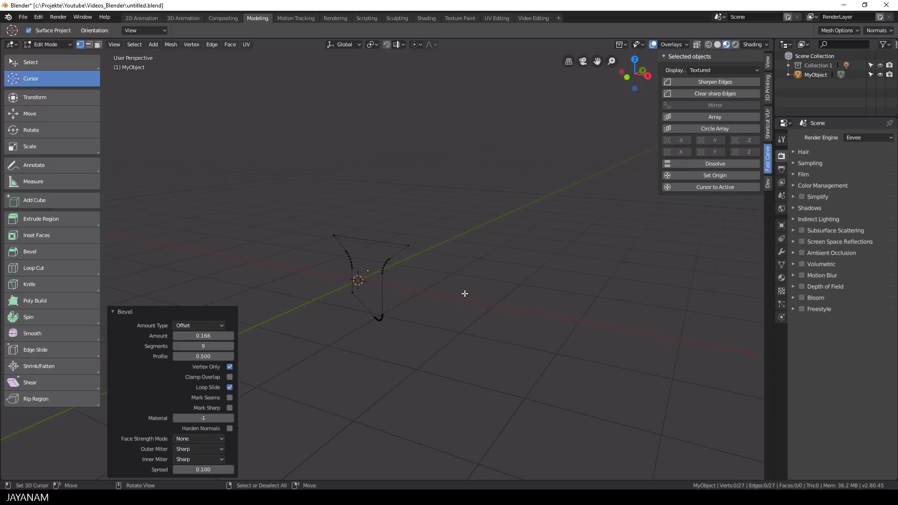
Fill the outline with a face and extrude it into a solid.
key(a)
key(f)
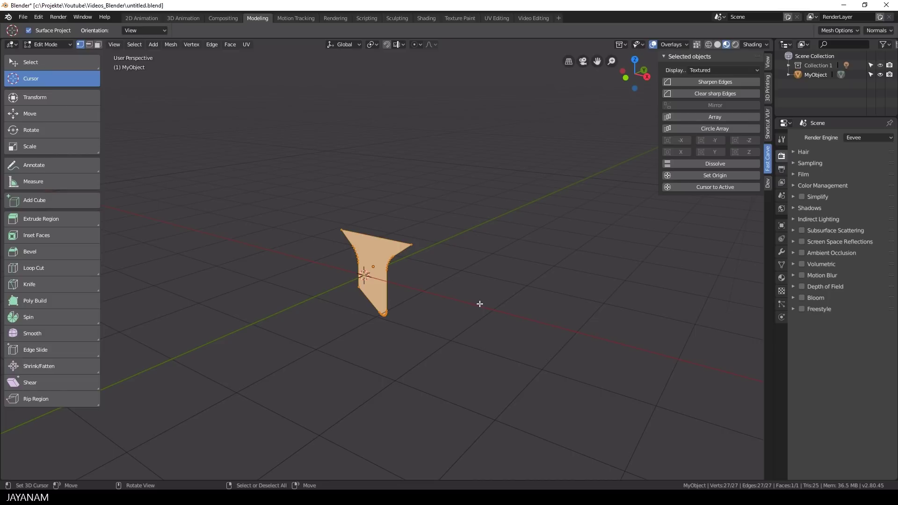
key(e)
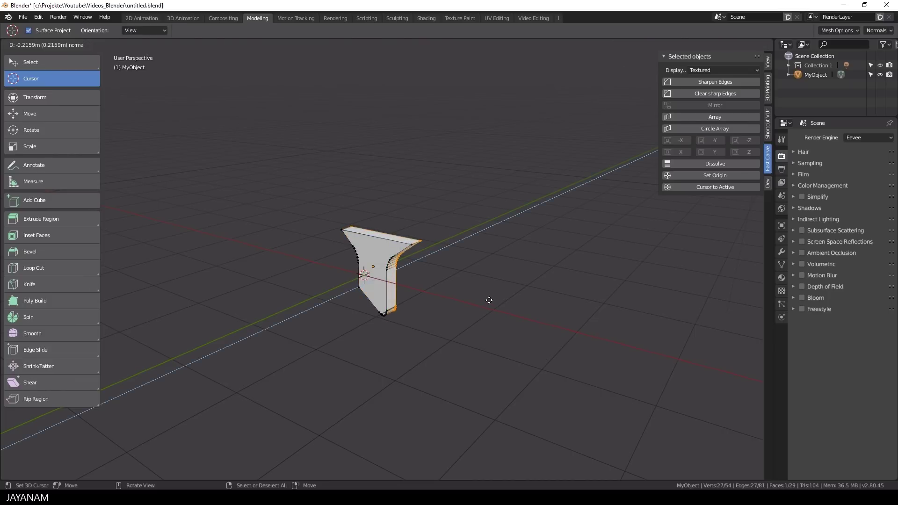
click(489, 300)
middle_drag(445, 296, 441, 293)
Bevel the whole object's edges and hide the viewport overlays.
key(Tab)
middle_drag(335, 290, 488, 237)
click(725, 211)
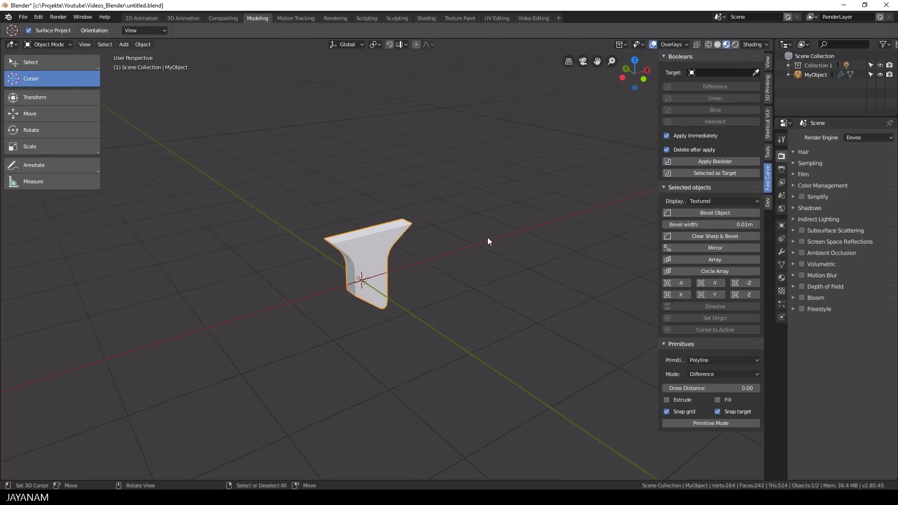
click(653, 45)
middle_drag(551, 153, 474, 207)
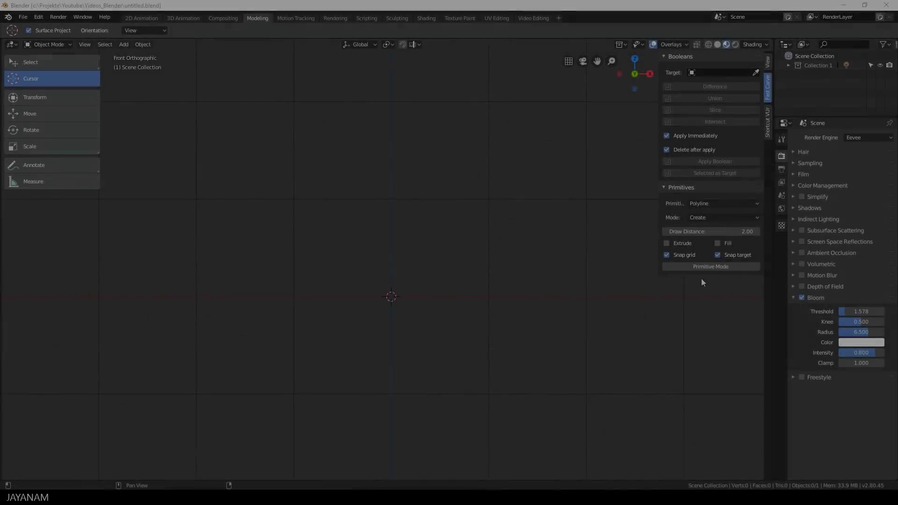
Create a 41-segment outline circle centred on the 3D cursor and enter vertex editing.
click(699, 266)
key(p)
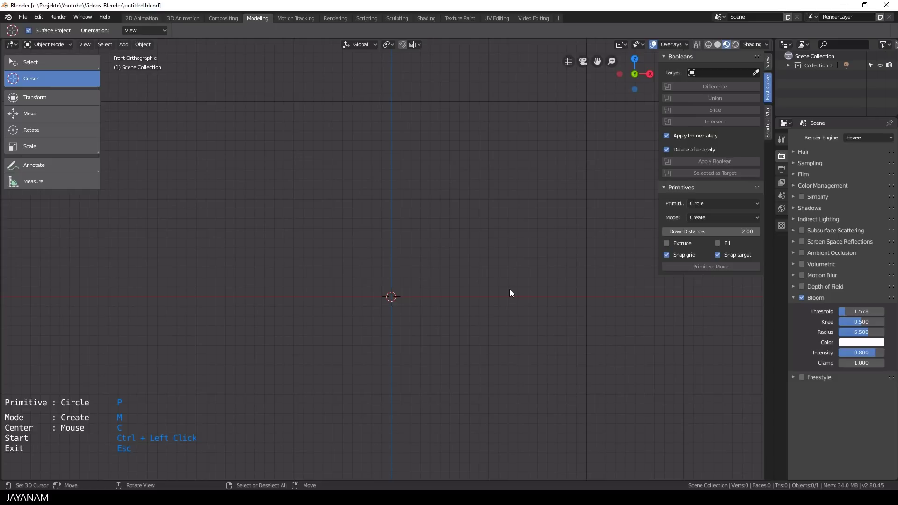
key(c)
ctrl+click(386, 296)
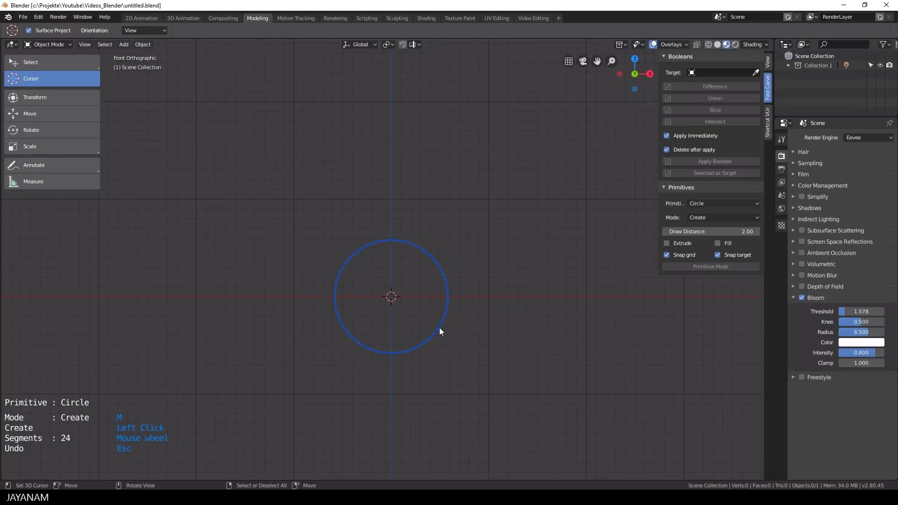
scroll(439, 328, up, 17)
click(434, 327)
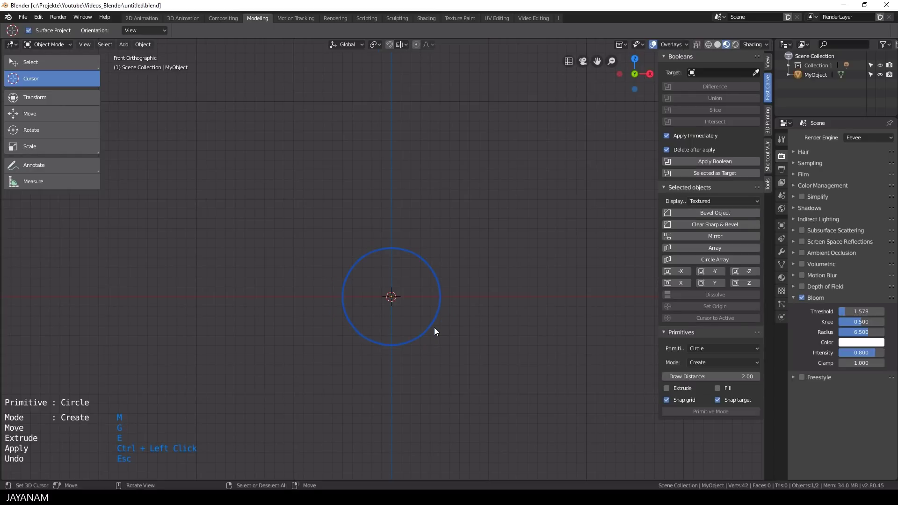
key(Return)
key(ctrl+Tab)
Delete the circle's lower vertices, leaving only the upper arc.
click(518, 329)
key(alt+a)
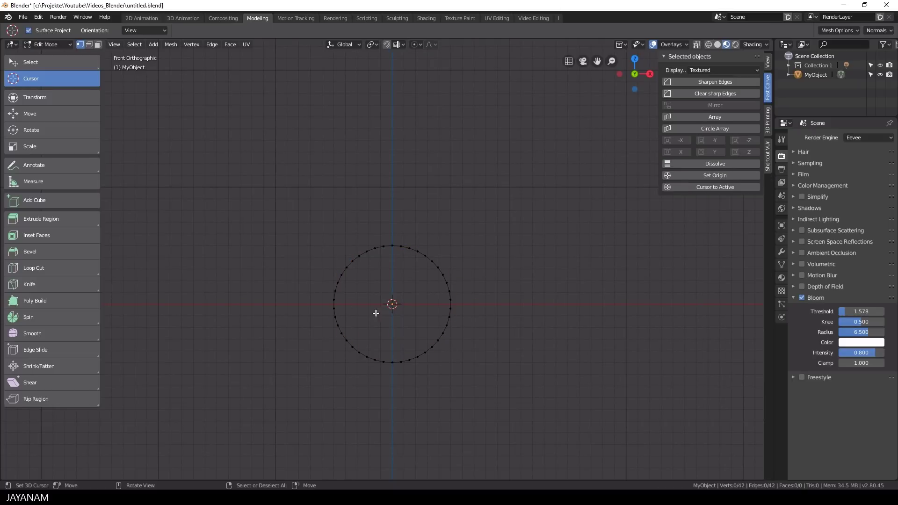
mouse_move(330, 296)
ctrl+right_down()
mouse_move(473, 302)
mouse_move(328, 295)
mouse_move(323, 370)
ctrl+right_up()
key(x)
click(557, 371)
Raise the whole arc vertically to a height of 0.3 m.
key(a)
key(g)
key(z)
click(481, 250)
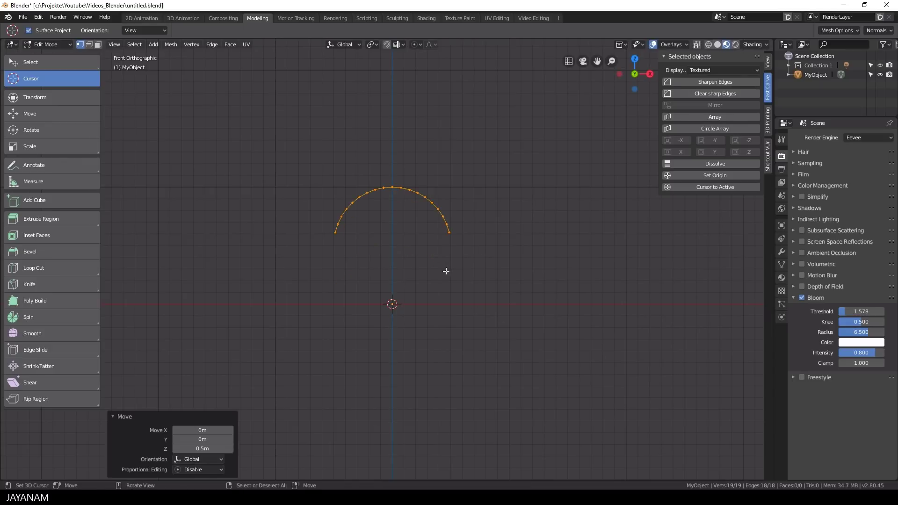
key(g)
key(z)
click(445, 233)
Extrude the left end down to the ground and inward to the centre, then mirror it across X.
right_click(330, 198)
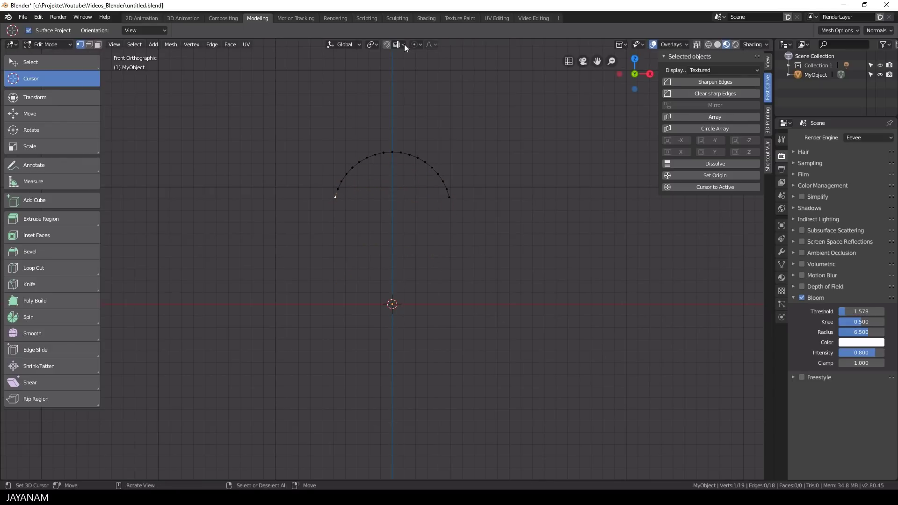
click(402, 44)
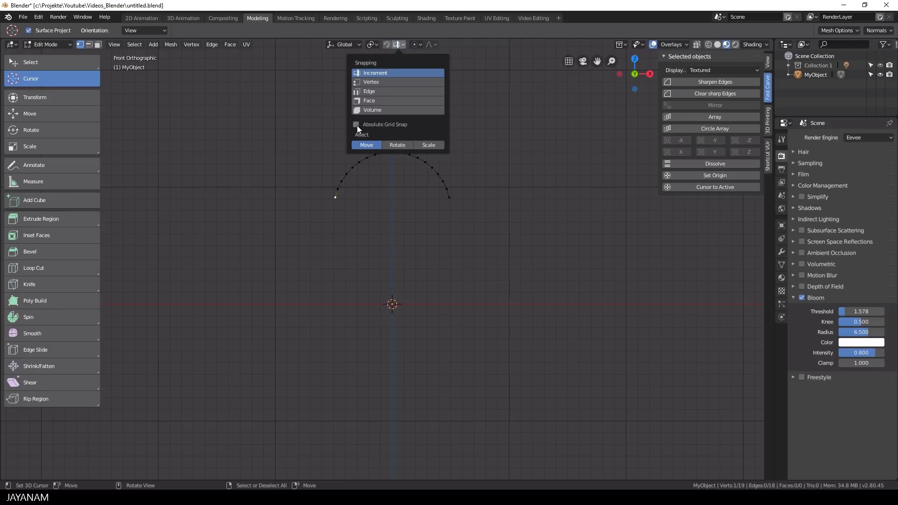
key(e)
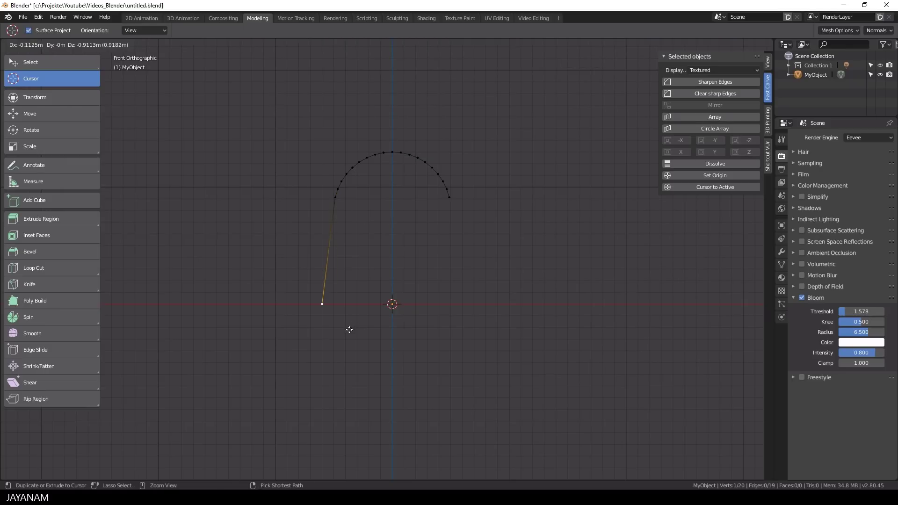
click(349, 330)
key(e)
click(444, 317)
key(Tab)
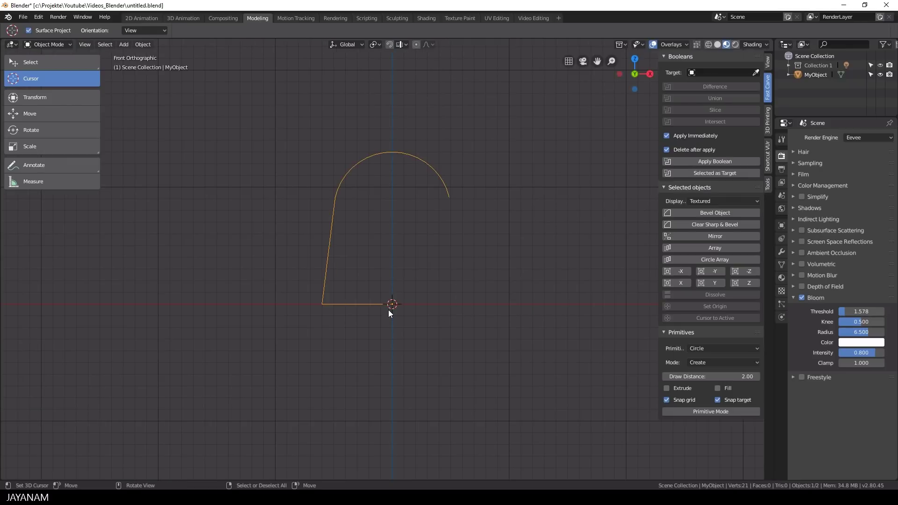
click(676, 272)
Bevel both bottom corners of the arch with 10 segments.
key(Tab)
right_click(321, 305)
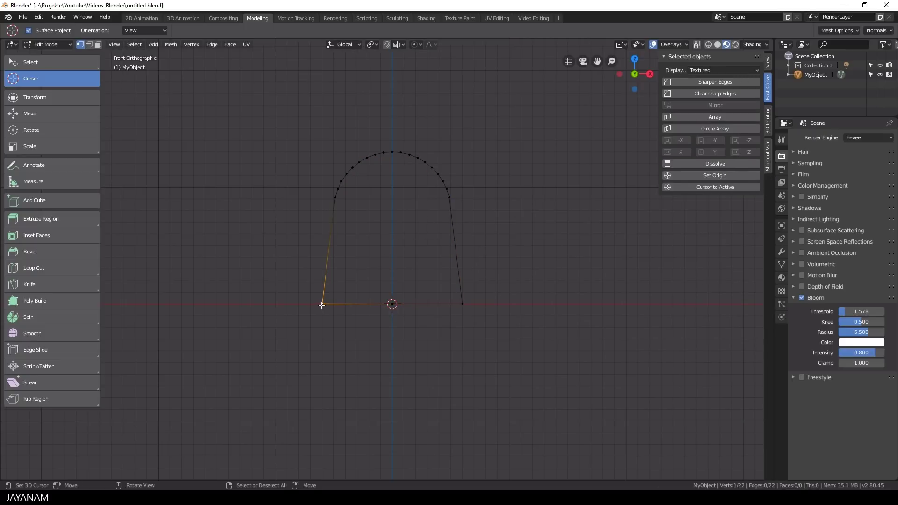
shift+right_click(462, 304)
key(ctrl+shift+b)
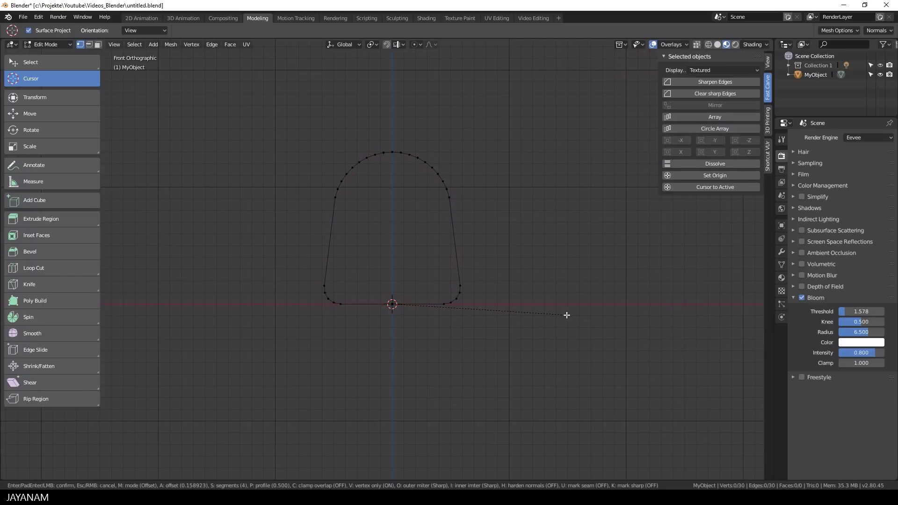
scroll(563, 317, up, 6)
click(562, 317)
scroll(527, 274, down, 2)
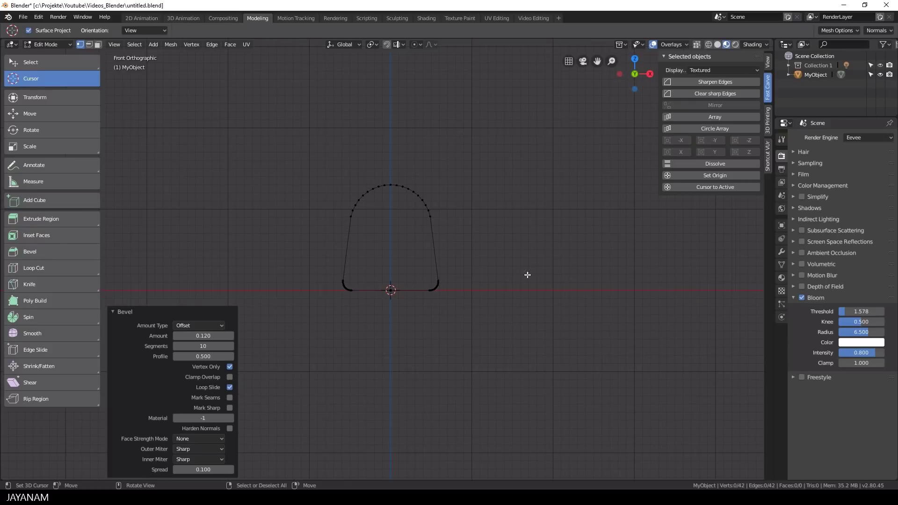
key(Tab)
Fill the arch outline and extrude it 0.165 m, then view it from the front.
key(Tab)
key(a)
key(f)
middle_drag(516, 279, 366, 286)
key(e)
click(409, 298)
key(Tab)
key(KP_1)
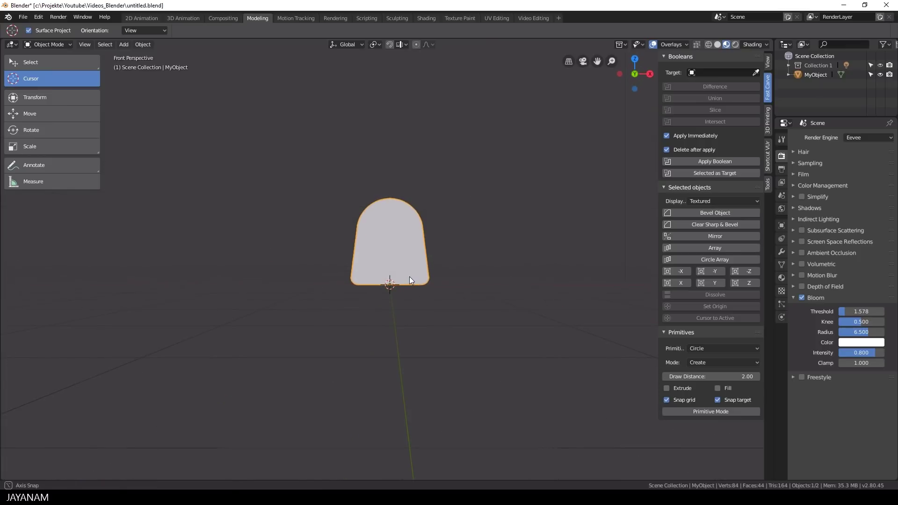
Enable Extrude and Fill, set MyObject as target, and start a Difference primitive.
click(666, 388)
click(717, 388)
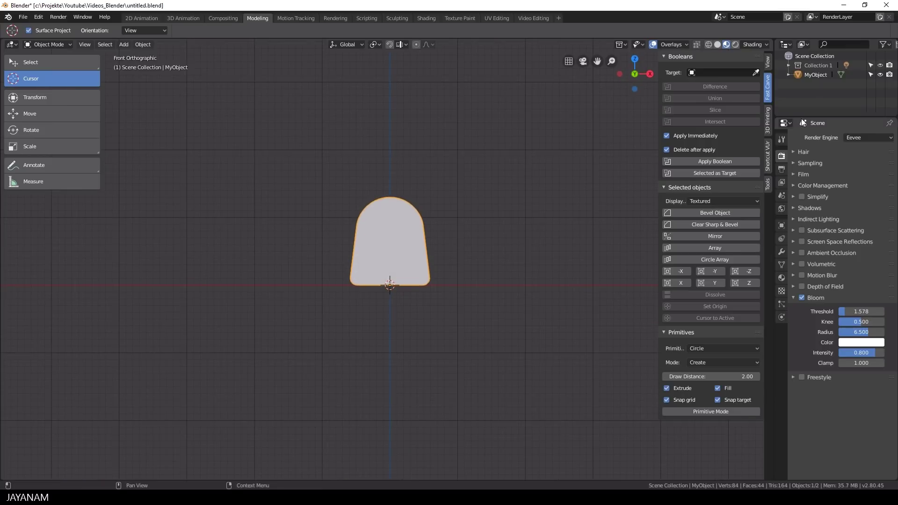
click(756, 73)
click(395, 227)
click(692, 411)
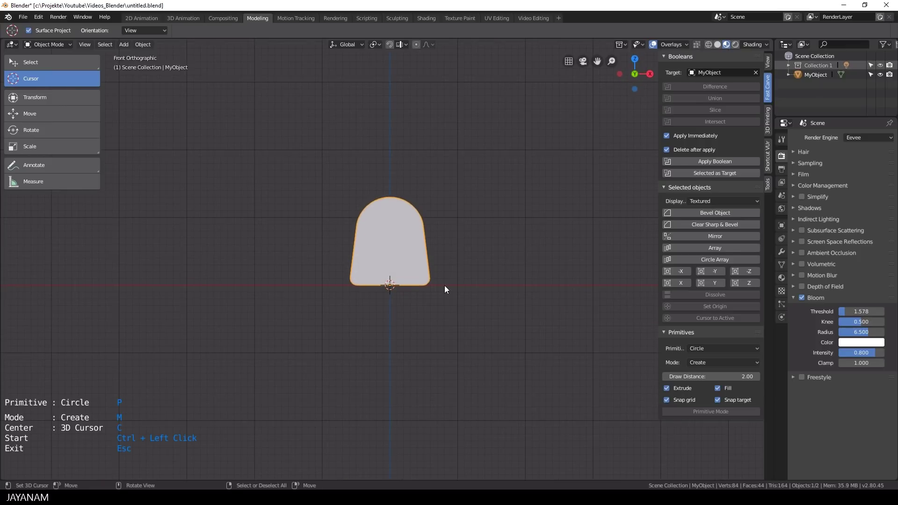
key(m)
Draw a cutting circle, move it into the plate's upper part, and apply the hole.
ctrl+click(407, 284)
click(410, 284)
scroll(409, 284, up, 3)
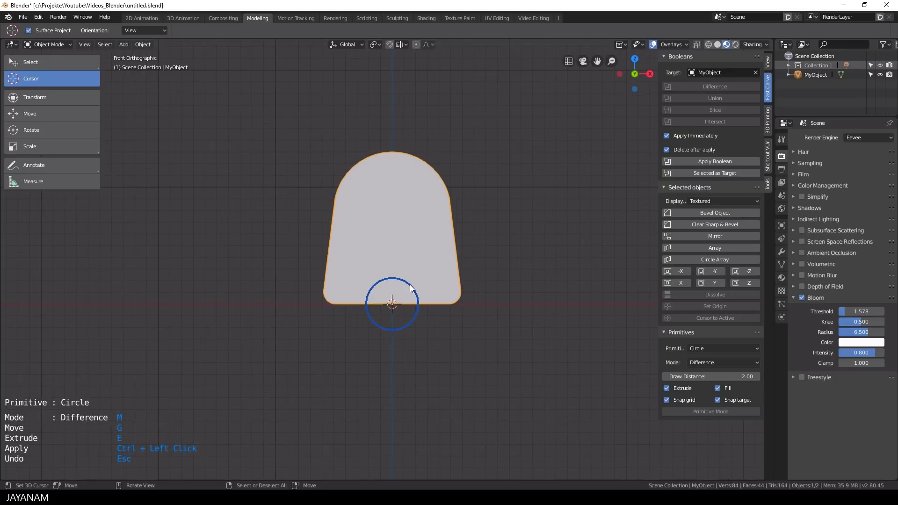
key(g)
click(402, 175)
ctrl+click(432, 254)
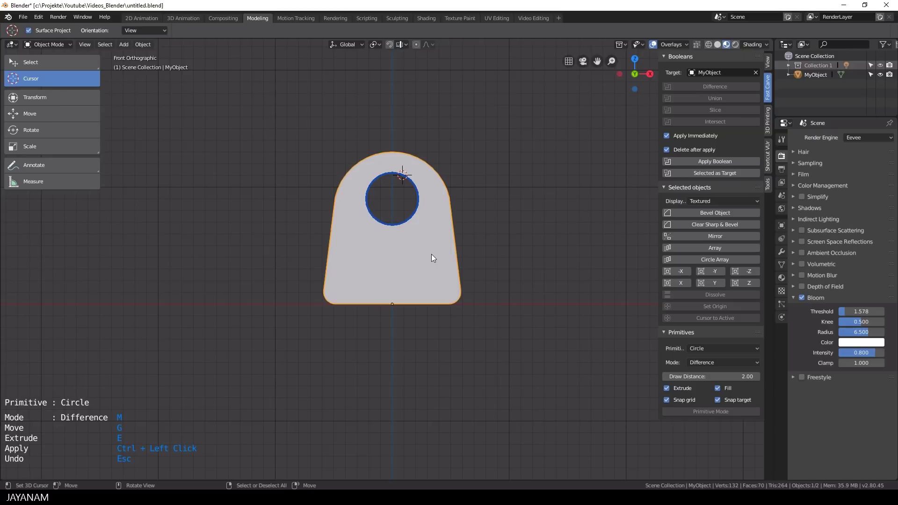
middle_drag(431, 254, 409, 225)
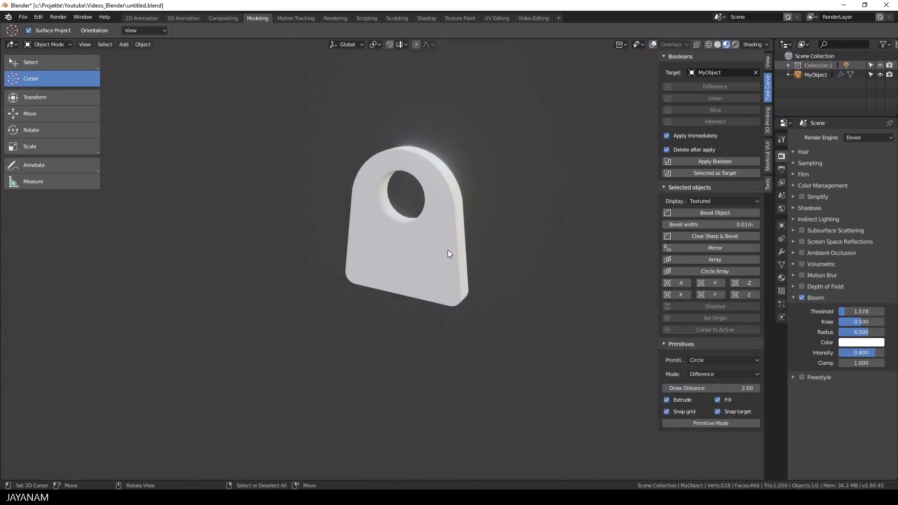